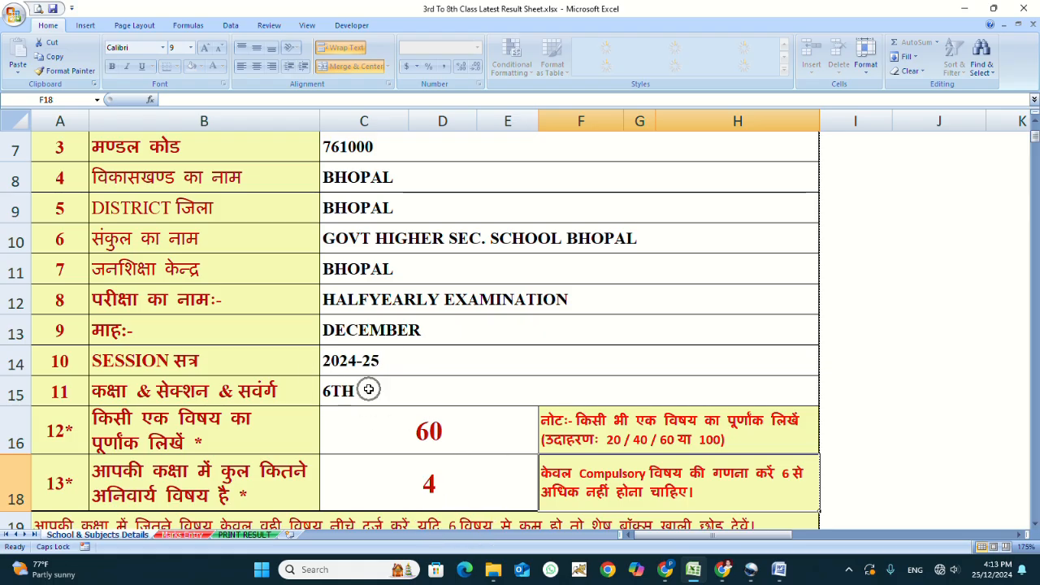
# - Set the total number of compulsory subjects in the class to 6 in the school details form
pyautogui.click(437, 485)
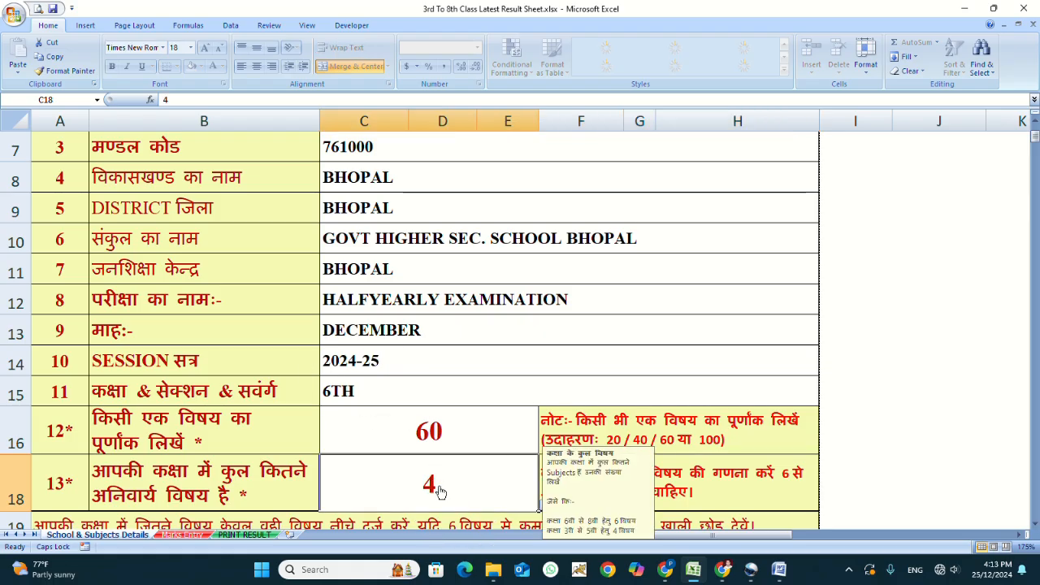
pyautogui.write('6')
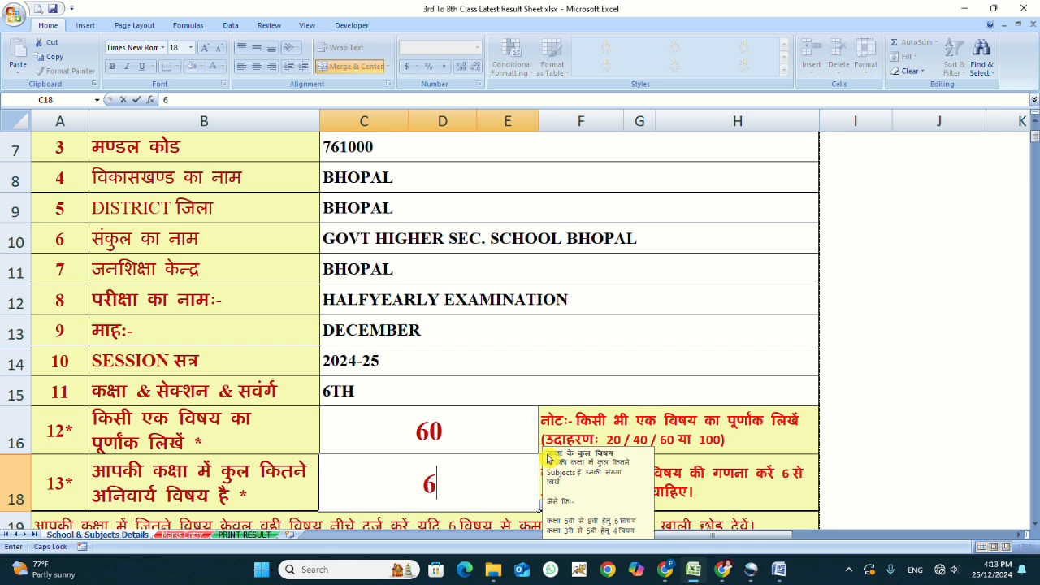
pyautogui.scroll(-3, 549, 459)
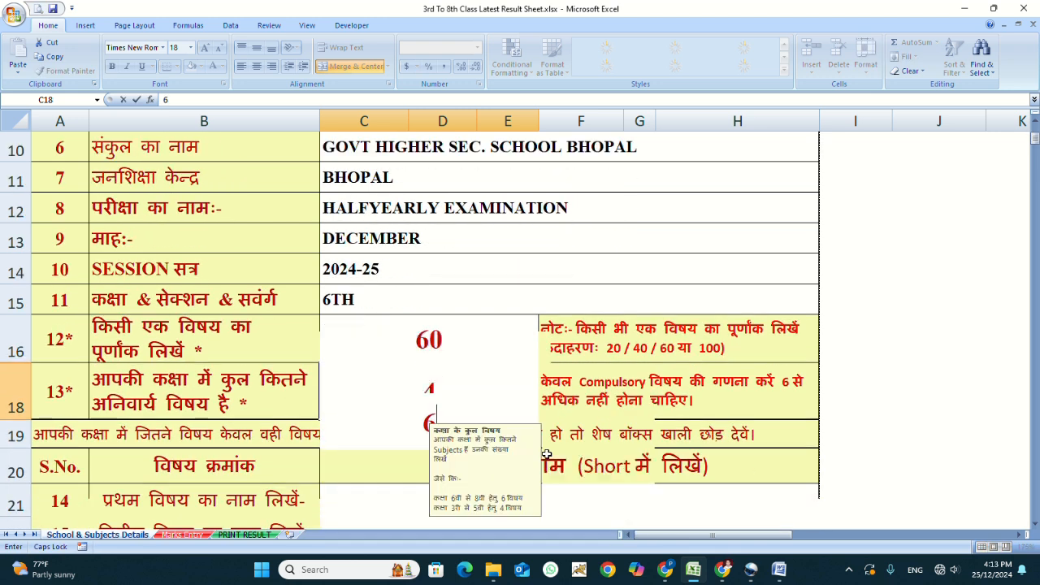
pyautogui.scroll(-2, 274, 493)
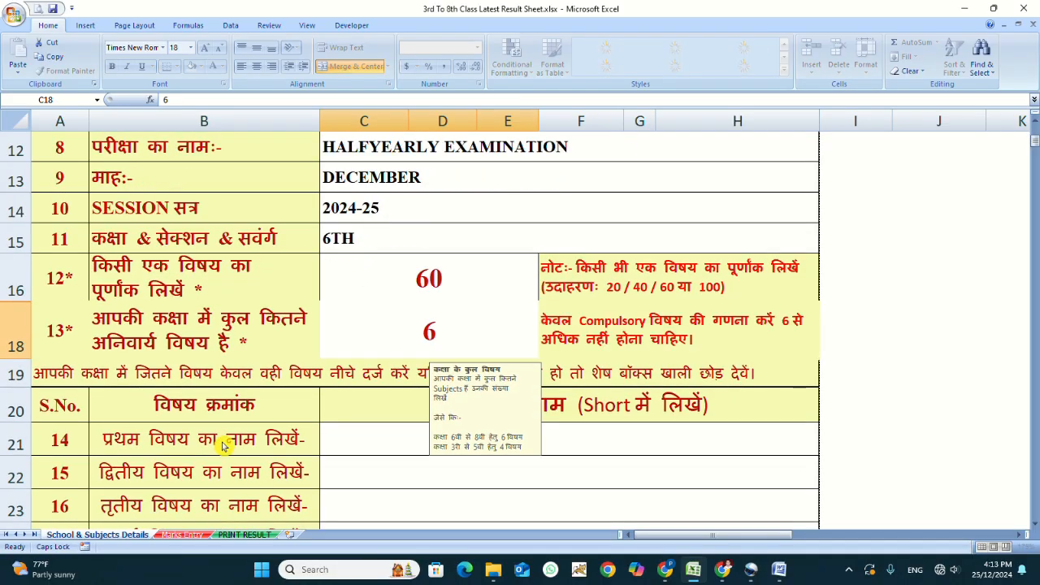
pyautogui.click(220, 441)
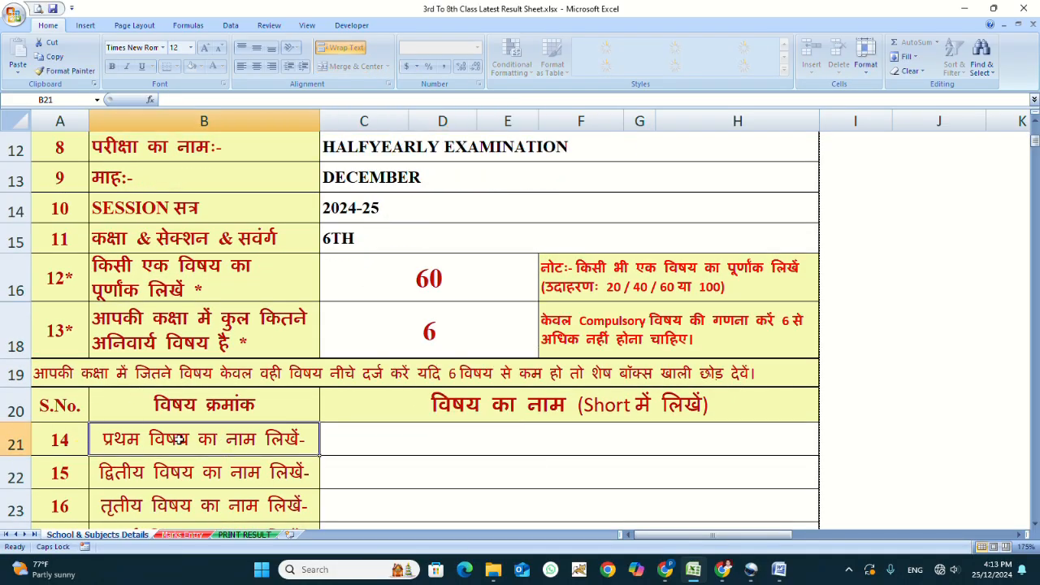
# - Enter HINDI as the first subject name and ENG. as the second
pyautogui.click(458, 438)
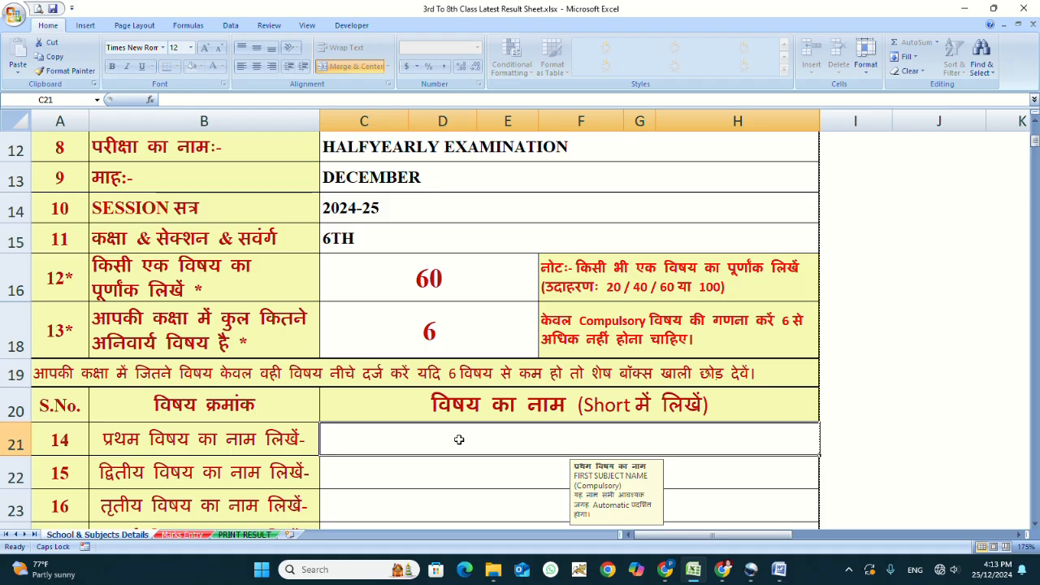
pyautogui.write('H')
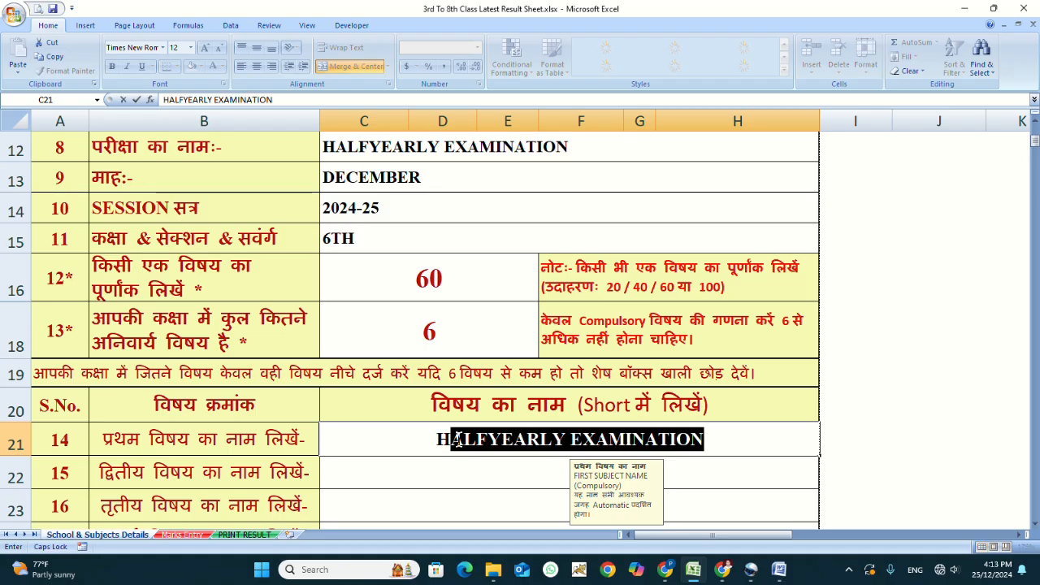
pyautogui.write('INDI')
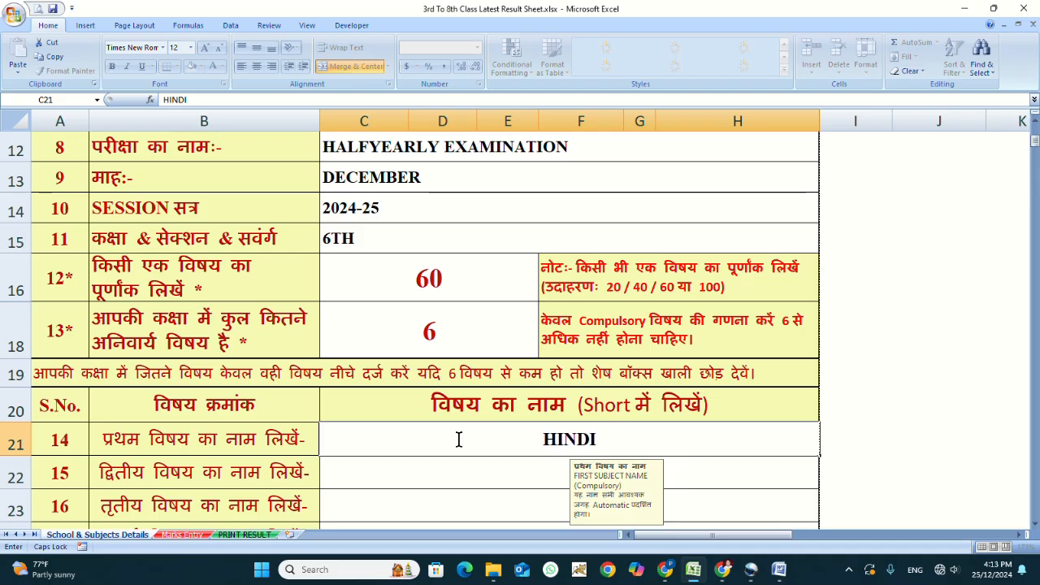
pyautogui.press('Return')
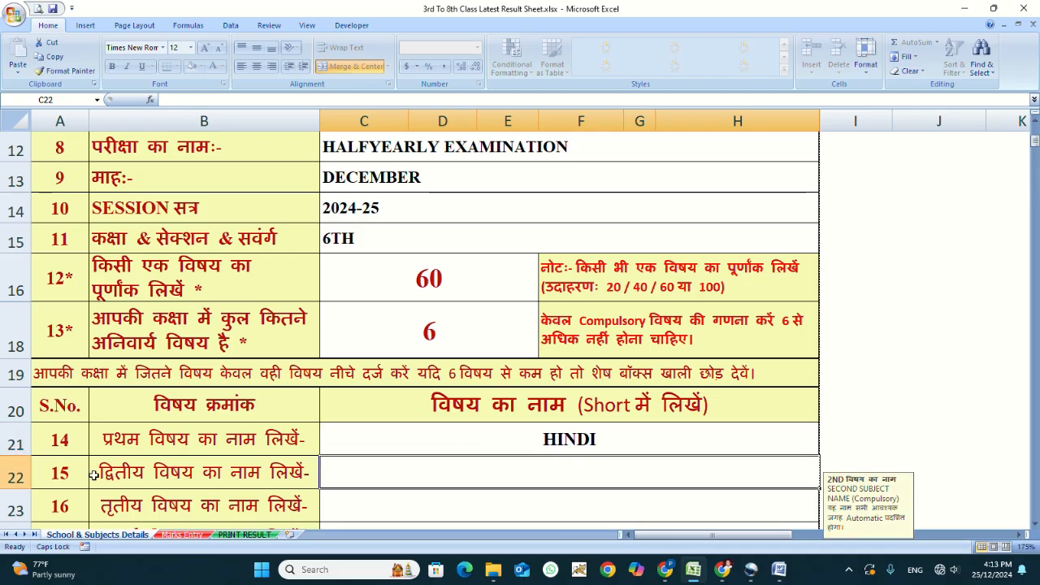
pyautogui.write('ENG.')
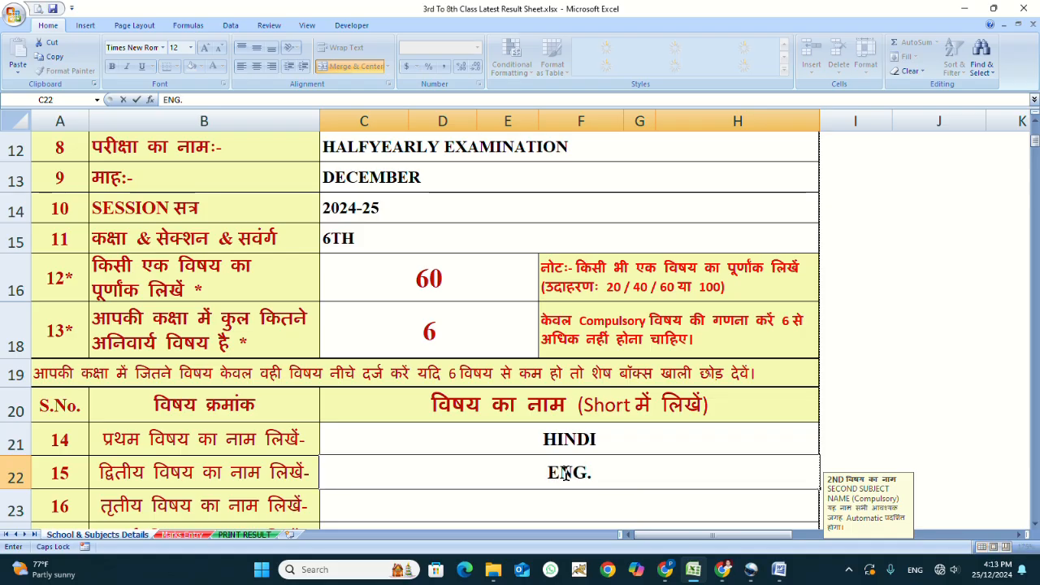
# - Fill in the third to sixth subject names as SANS., MATH, SCI. and SO.SCI
pyautogui.click(565, 497)
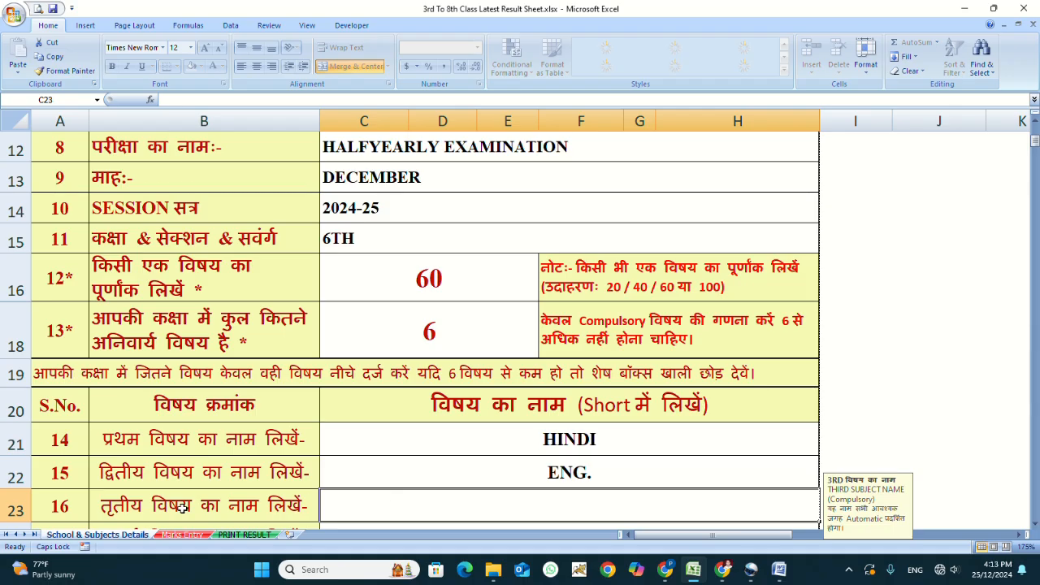
pyautogui.scroll(-1, 574, 493)
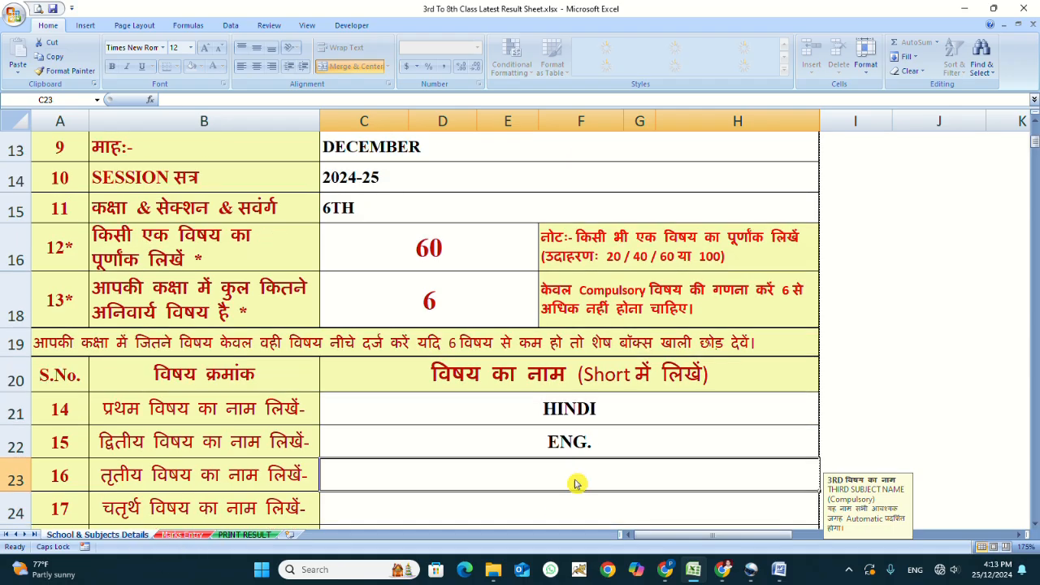
pyautogui.write('SANS.')
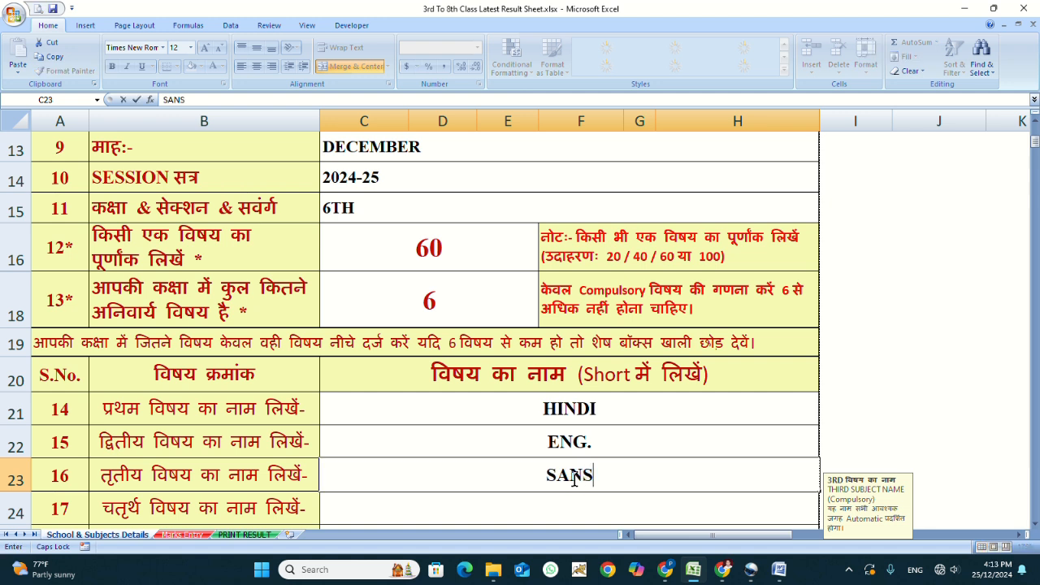
pyautogui.press('Return')
pyautogui.write('MATH')
pyautogui.press('Return')
pyautogui.write('SCI.')
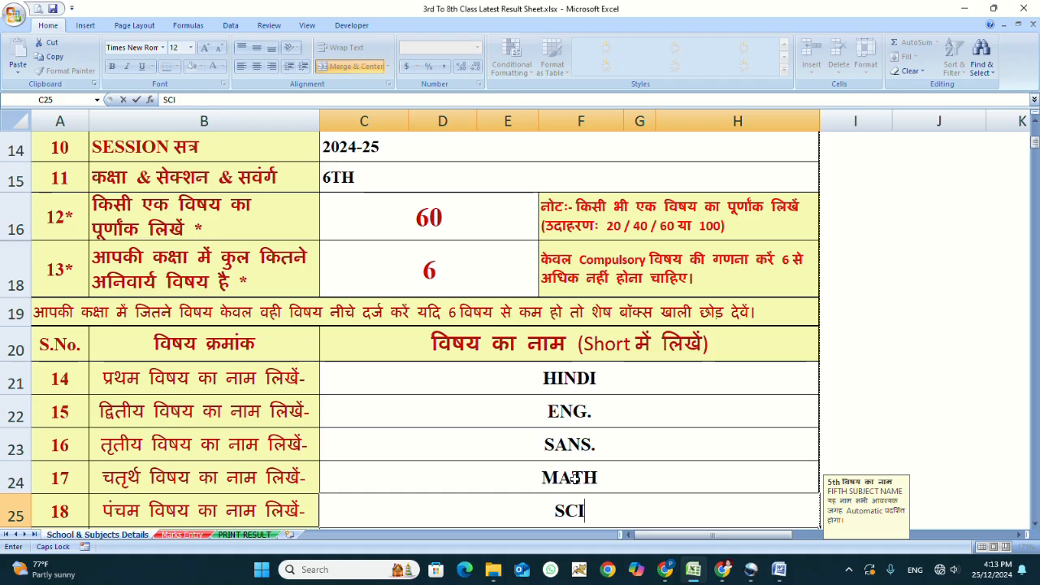
pyautogui.press('Return')
pyautogui.write('SO.S')
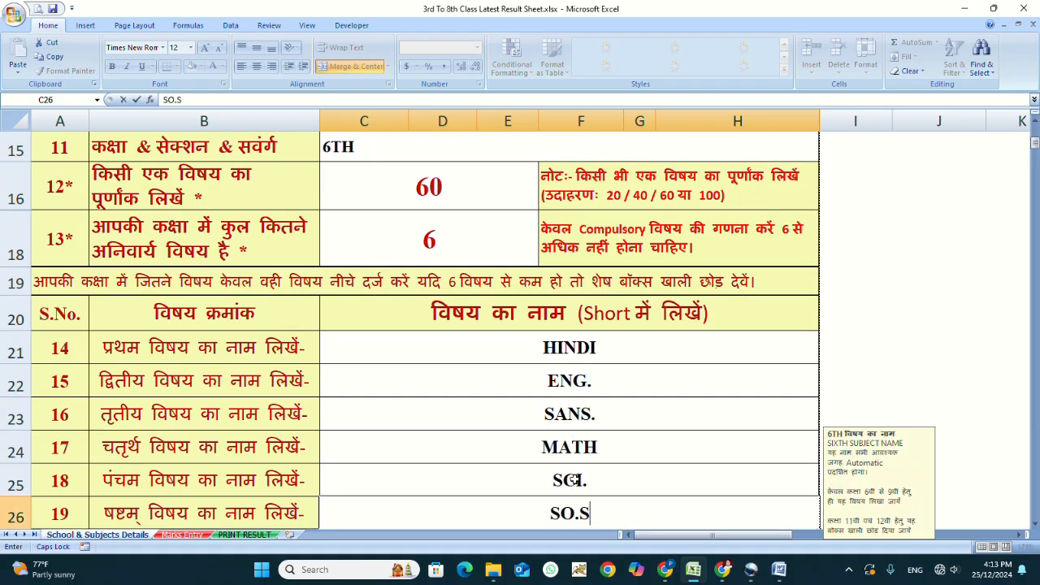
pyautogui.write('CI.')
pyautogui.press('Return')
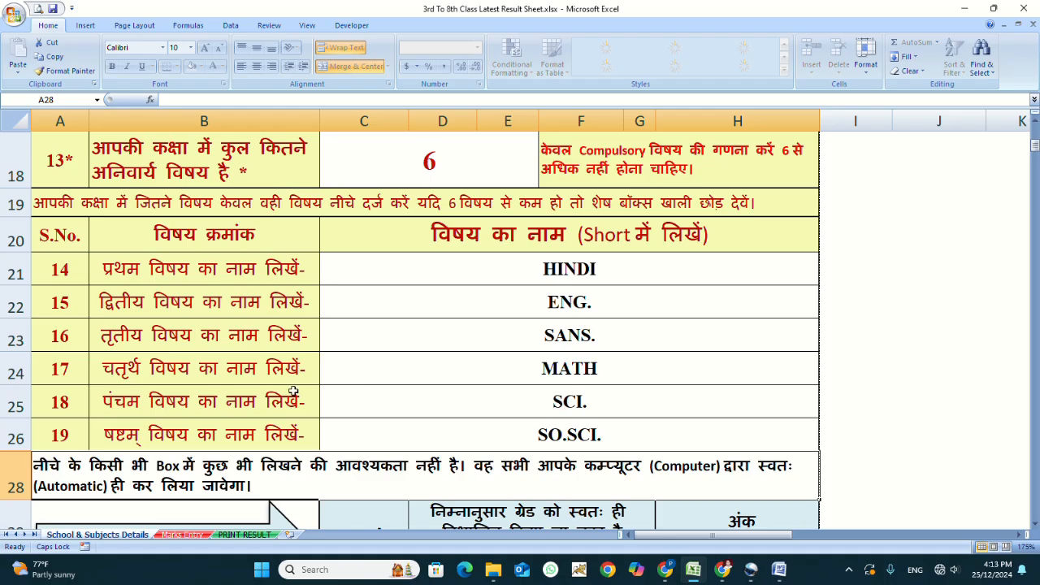
# - Try clearing the fifth and sixth subject names, and undo the deletion
pyautogui.scroll(2, 463, 299)
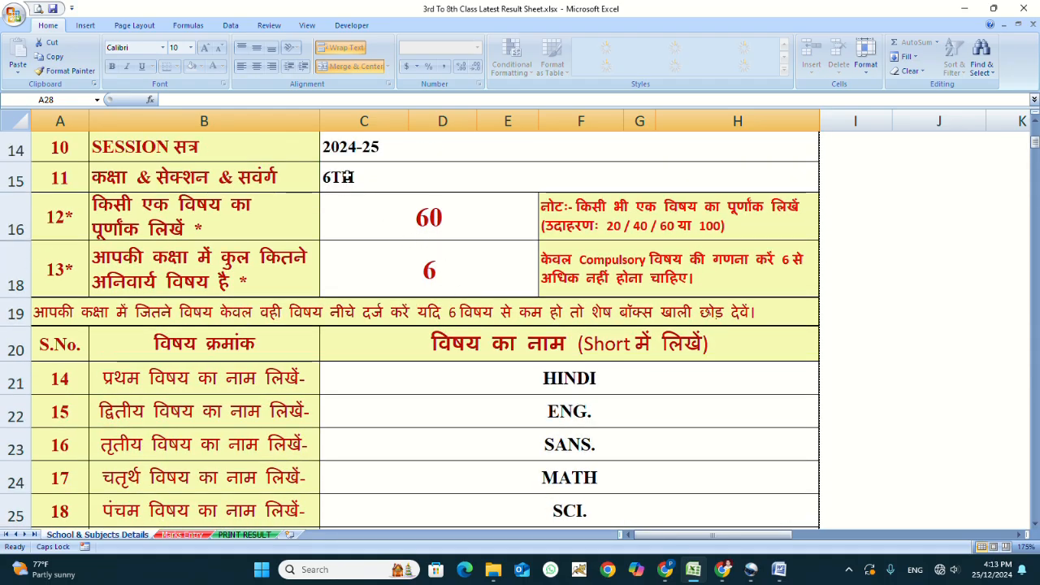
pyautogui.scroll(1, 347, 177)
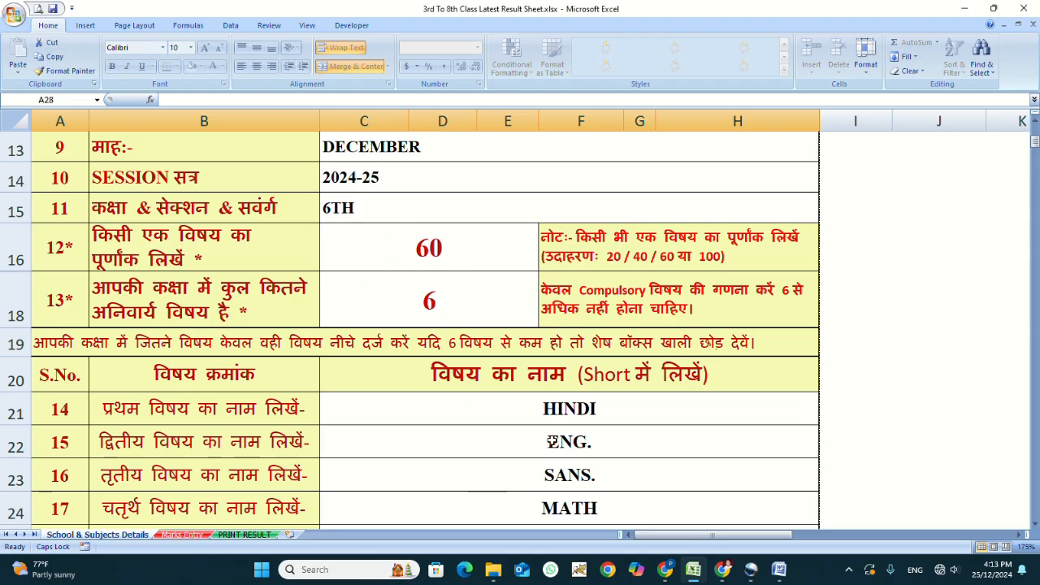
pyautogui.scroll(-2, 510, 424)
pyautogui.click(583, 479)
pyautogui.moveTo(580, 506); pyautogui.dragTo(596, 498)
pyautogui.press('Delete')
pyautogui.click(647, 482)
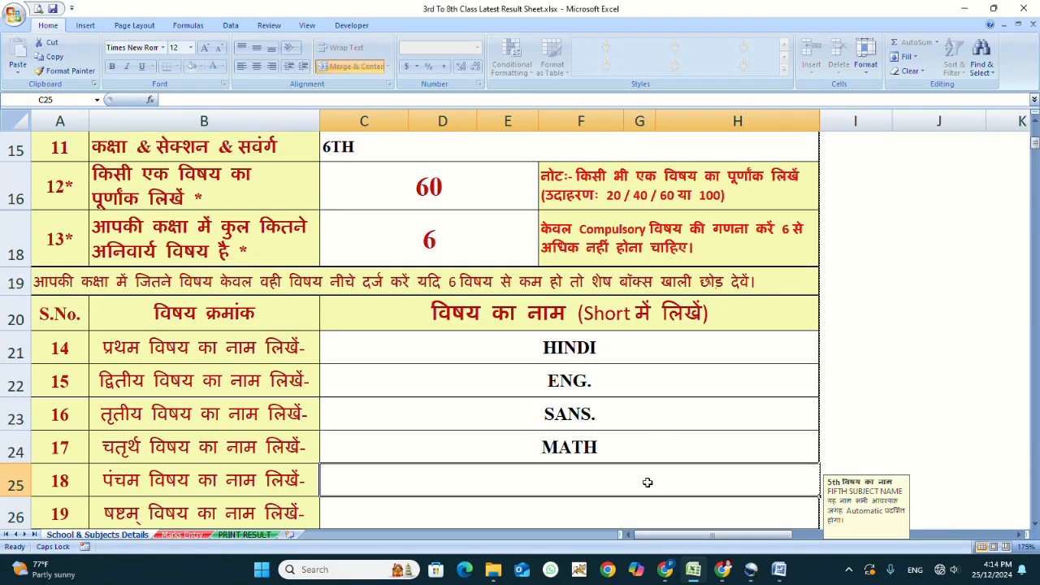
pyautogui.scroll(-1, 648, 483)
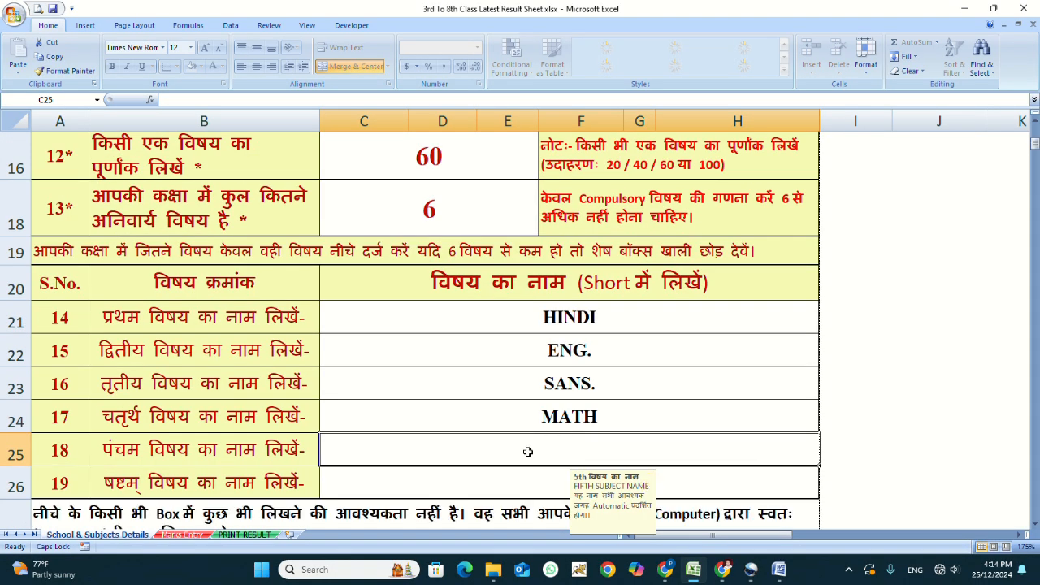
pyautogui.click(507, 487)
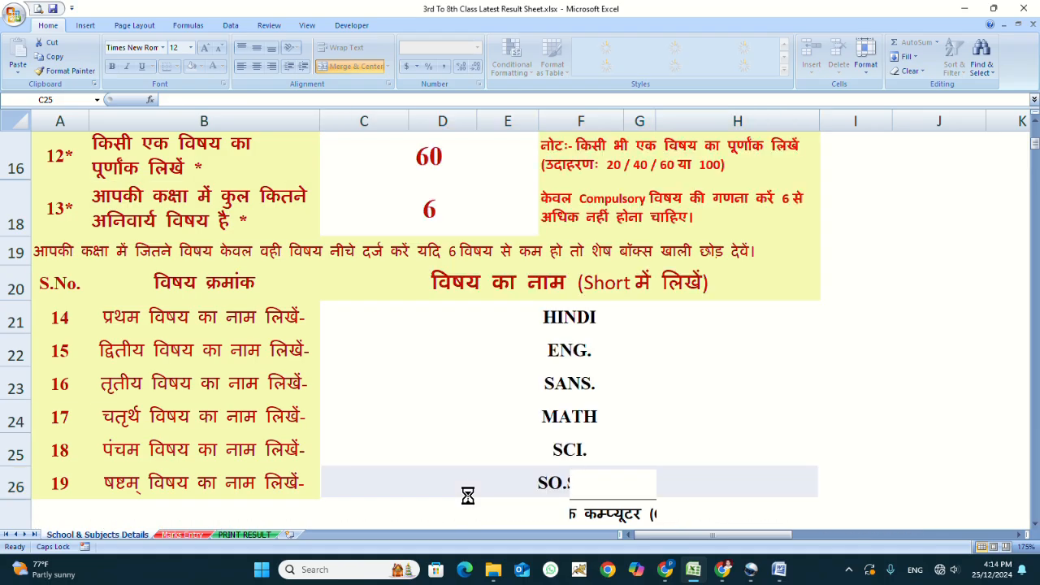
pyautogui.click(483, 452)
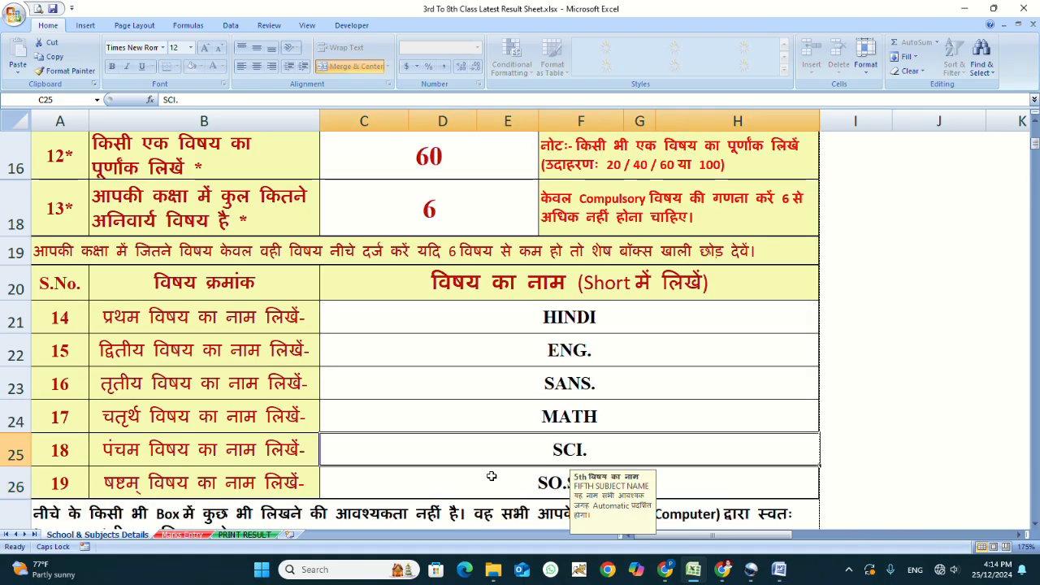
pyautogui.click(463, 419)
pyautogui.click(626, 372)
pyautogui.click(601, 328)
pyautogui.click(499, 377)
pyautogui.click(499, 414)
pyautogui.click(487, 492)
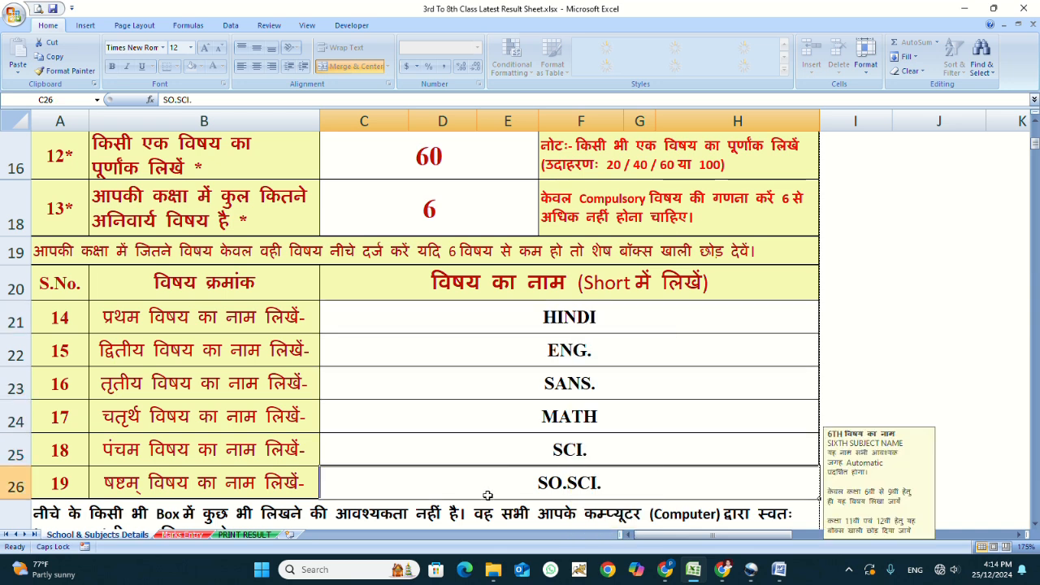
# - Examine the automatic grade table below the subject list for the mark thresholds of each grade
pyautogui.scroll(-3, 487, 495)
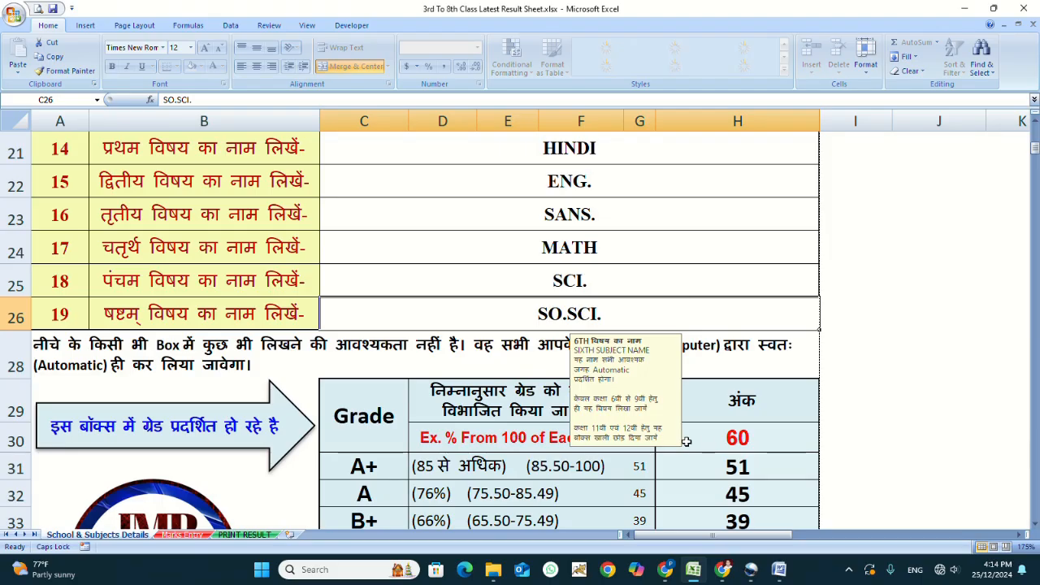
pyautogui.click(723, 466)
pyautogui.scroll(-1, 719, 455)
pyautogui.click(717, 444)
pyautogui.scroll(-2, 707, 446)
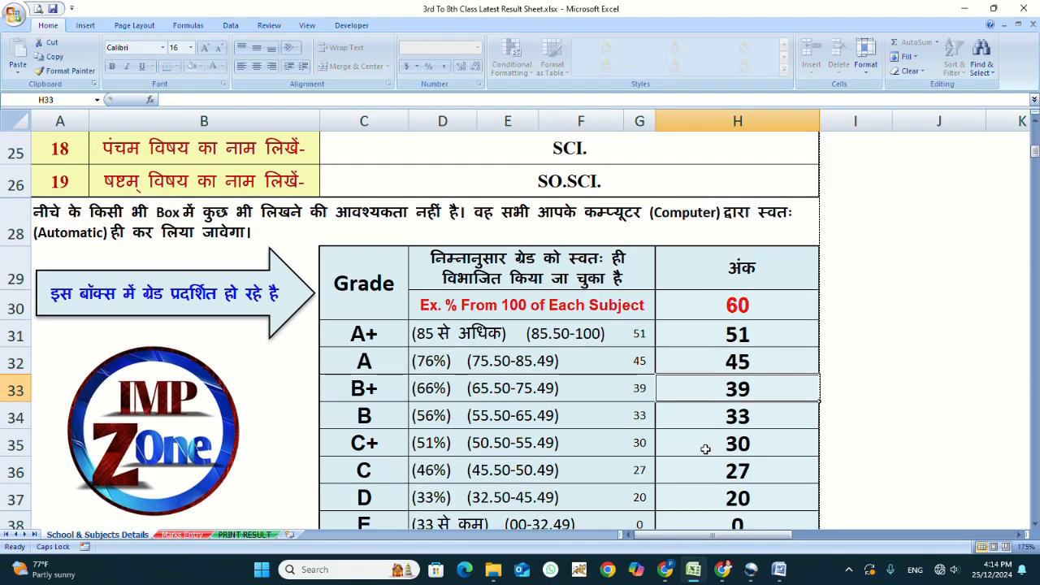
pyautogui.scroll(-1, 705, 448)
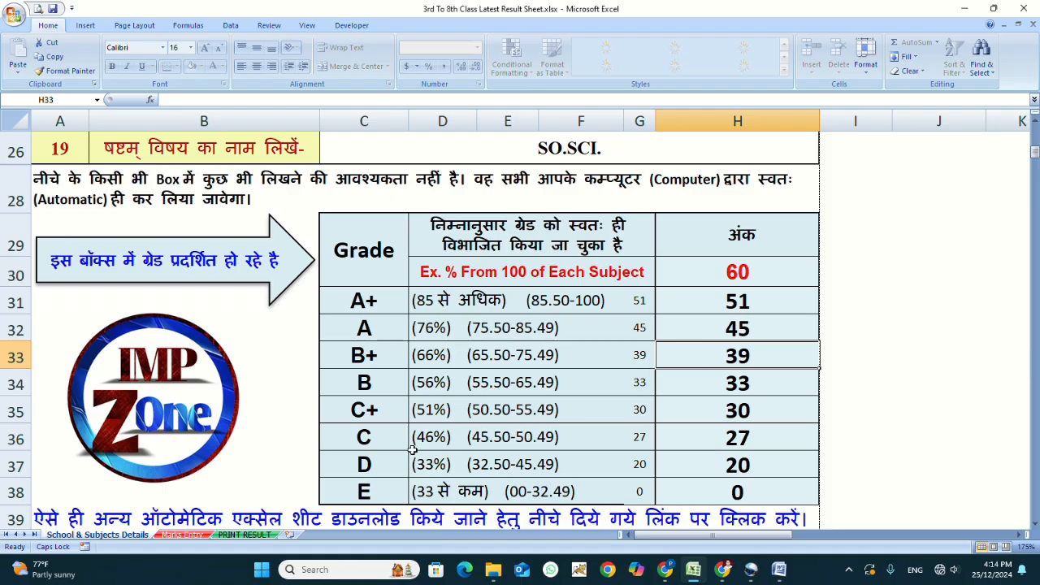
# - Check how the school details and subject names carry over to the Marks Entry and PRINT RESULT sheets
pyautogui.click(193, 536)
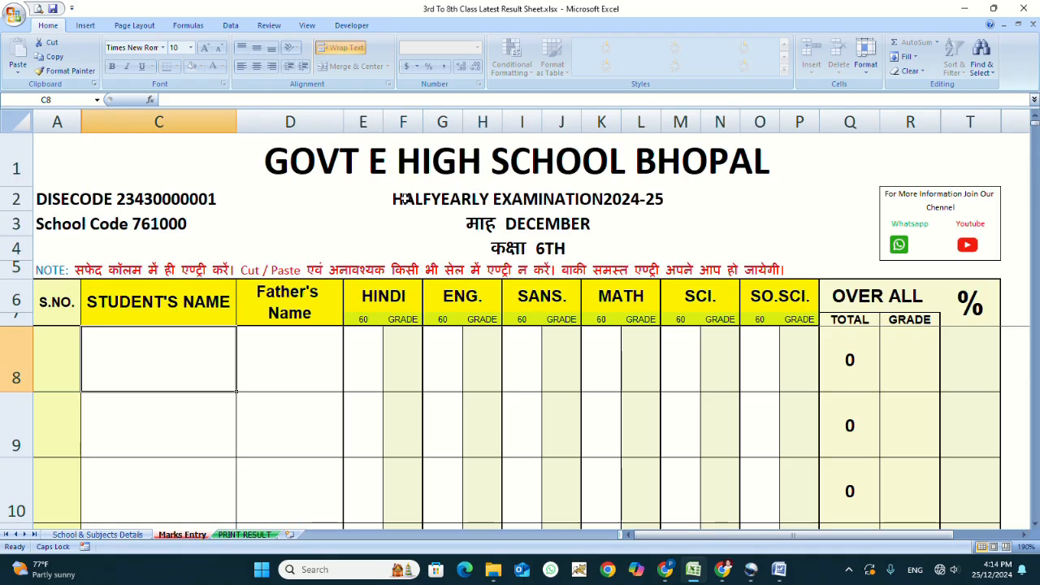
pyautogui.click(246, 535)
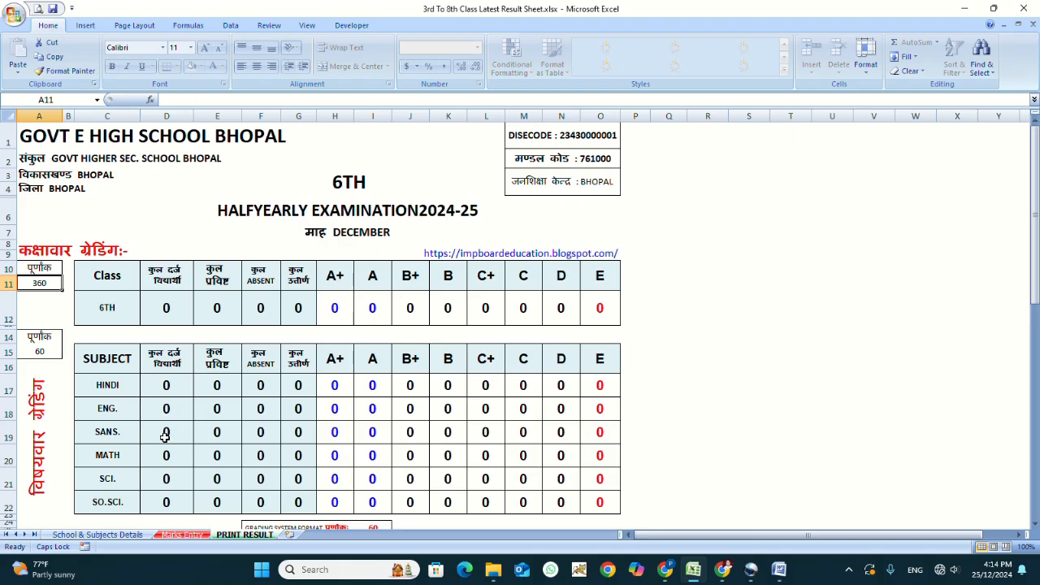
pyautogui.click(136, 535)
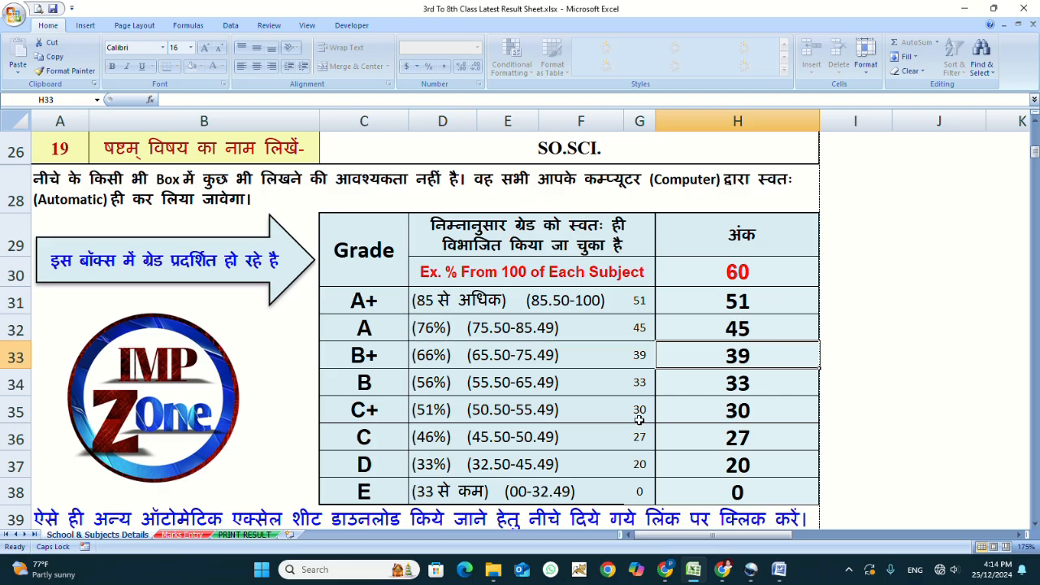
# - Look through the download and channel links and the class-wise grading reference tables below the grade table
pyautogui.scroll(-3, 639, 419)
pyautogui.press('ctrl')
pyautogui.press('ctrl')
pyautogui.press('ctrl')
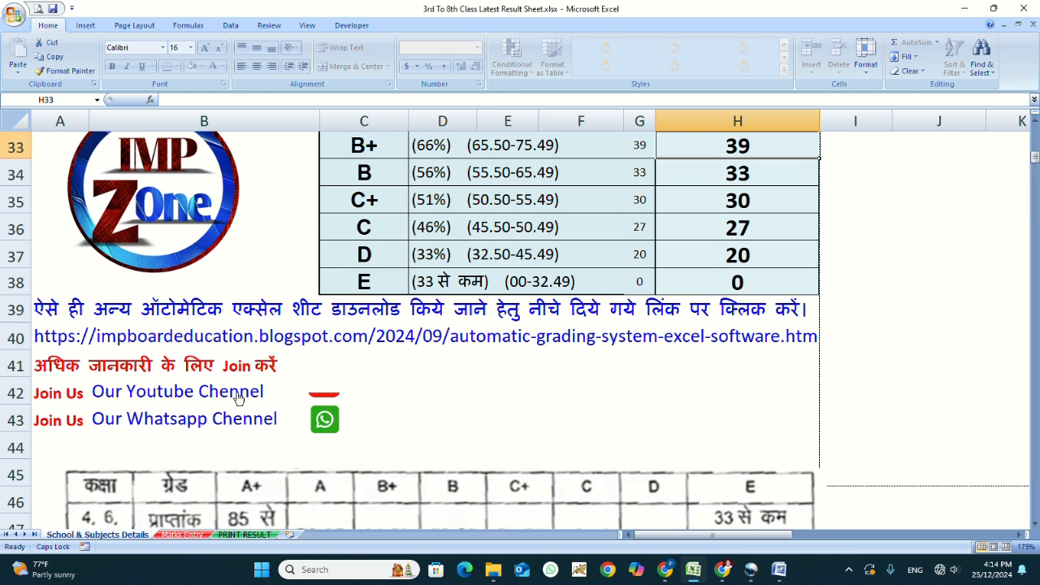
pyautogui.press('ctrl')
pyautogui.scroll(-1, 272, 325)
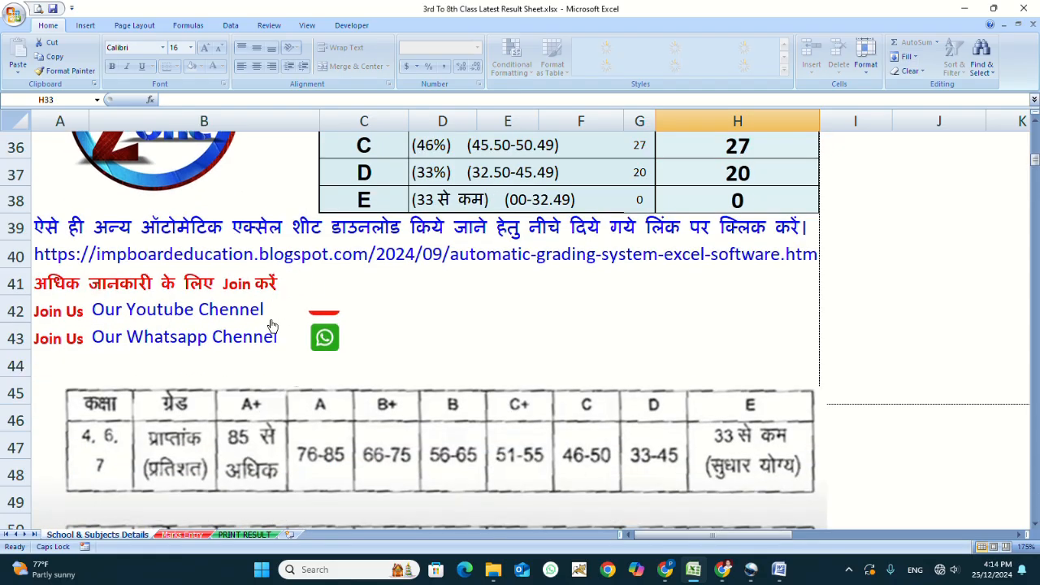
pyautogui.scroll(-2, 272, 325)
pyautogui.scroll(2, 270, 325)
pyautogui.press('ctrl')
pyautogui.press('ctrl')
pyautogui.scroll(1, 234, 299)
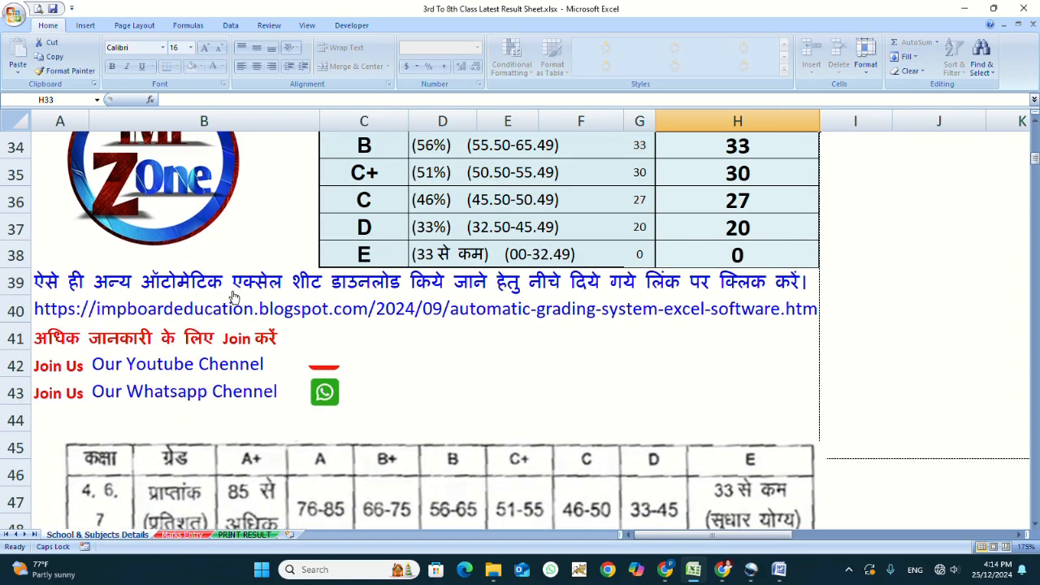
pyautogui.press('ctrl')
pyautogui.scroll(2, 234, 300)
pyautogui.scroll(2, 351, 309)
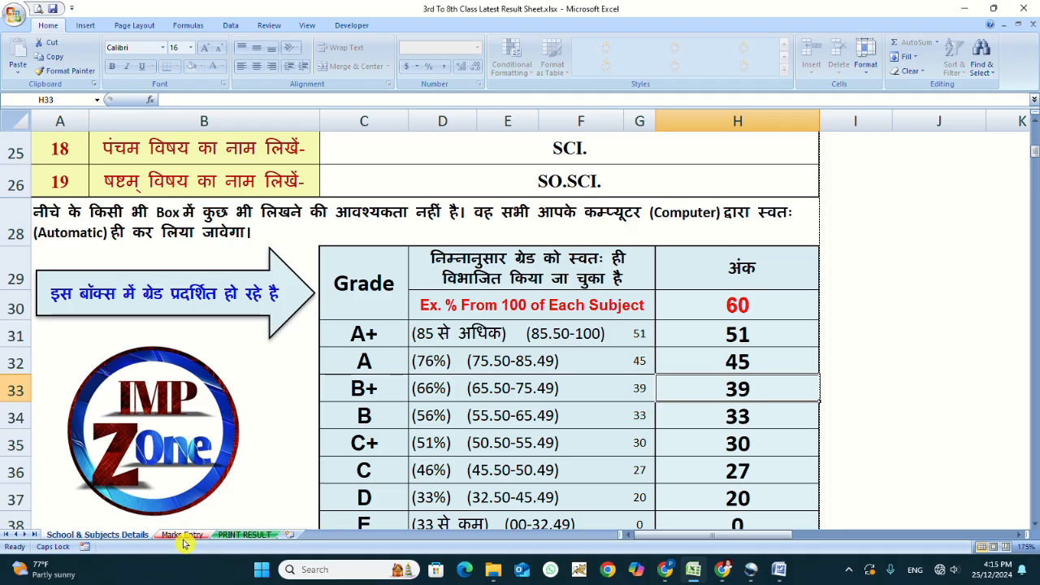
pyautogui.scroll(-4, 185, 544)
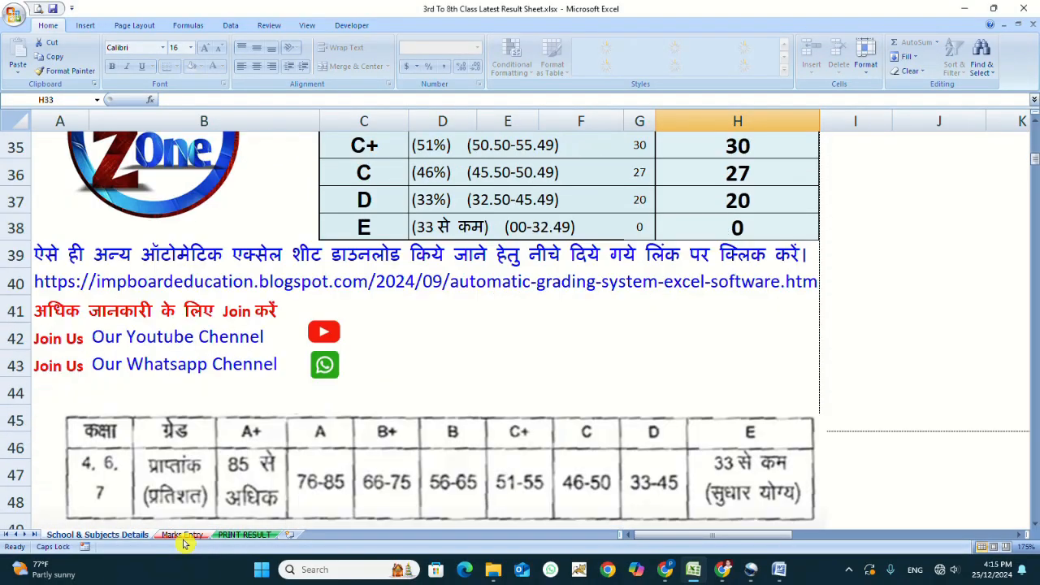
pyautogui.scroll(-4, 184, 543)
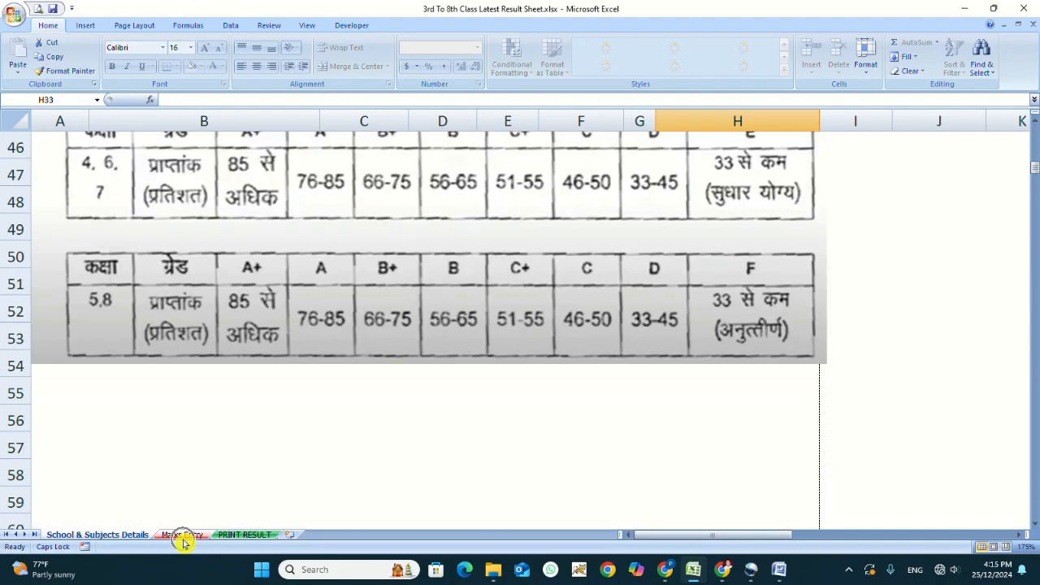
# - Compare the empty Marks Entry sheet with the School & Subjects Details sheet, down to the rows below the grading reference tables
pyautogui.click(187, 537)
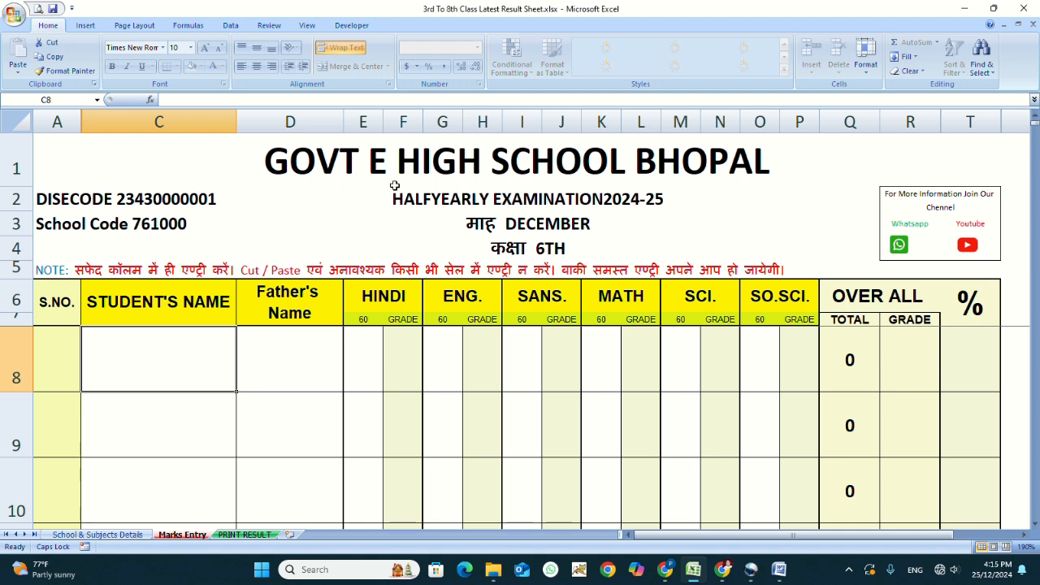
pyautogui.press('ctrl')
pyautogui.press('ctrl')
pyautogui.press('ctrl')
pyautogui.click(126, 533)
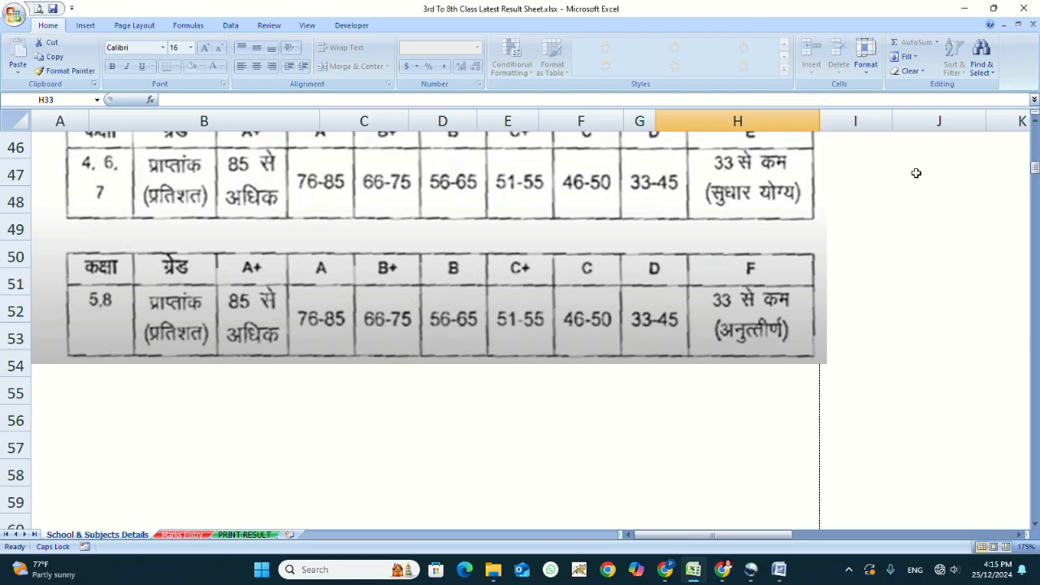
pyautogui.click(1030, 177)
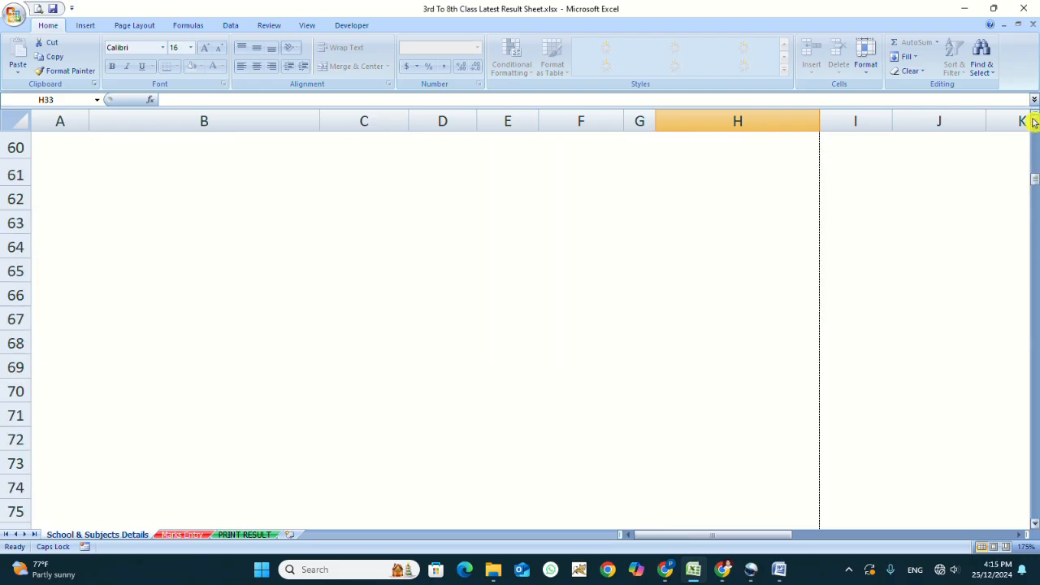
pyautogui.moveTo(1034, 177); pyautogui.dragTo(1034, 130)
# - On the Marks Entry sheet, enter the first student's full name and father's name in row 8
pyautogui.click(182, 533)
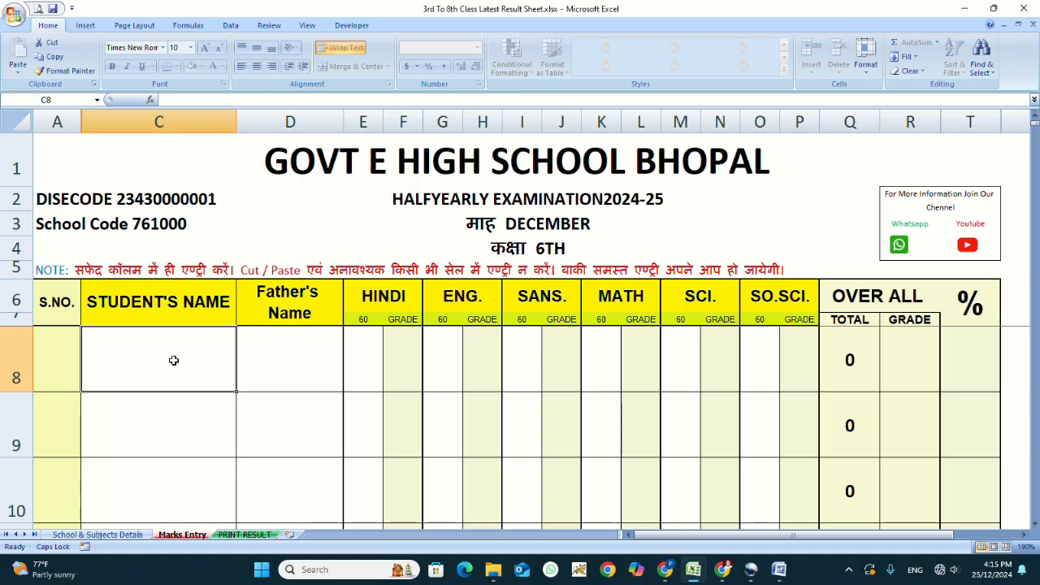
pyautogui.write('RAHUL')
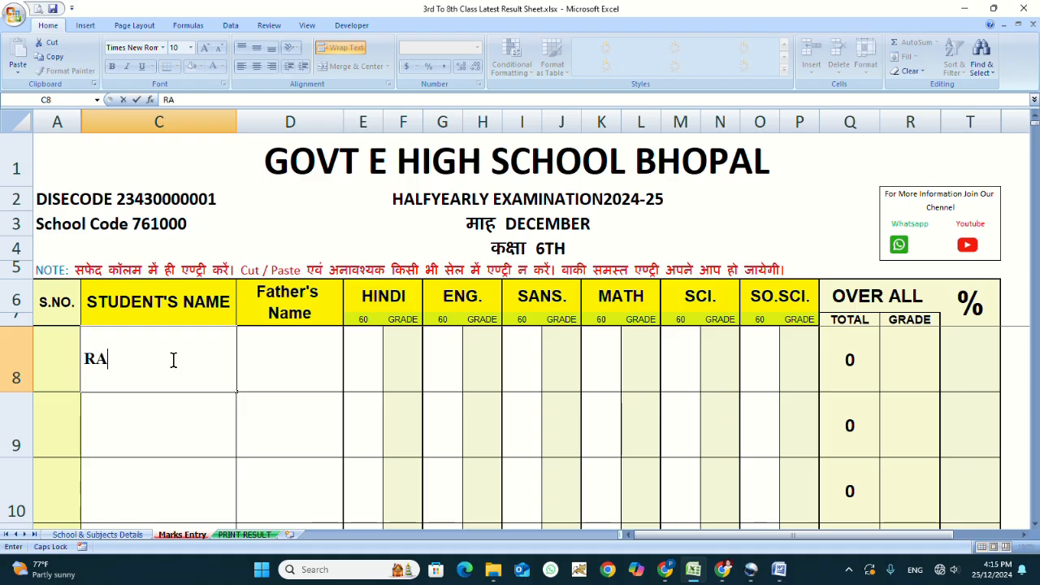
pyautogui.press('Tab')
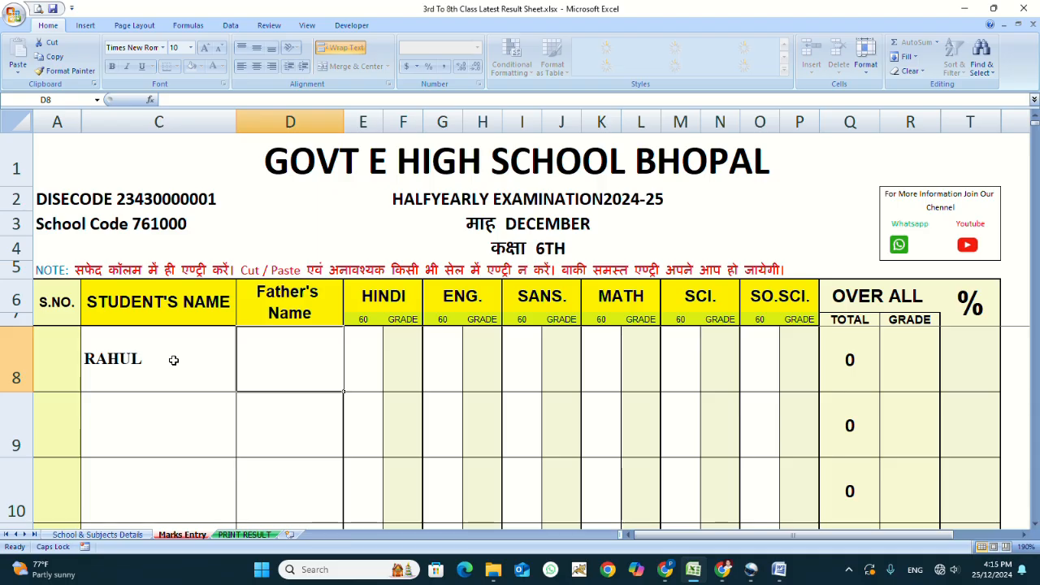
pyautogui.click(173, 360)
pyautogui.doubleClick(173, 360)
pyautogui.write('KUMAR')
pyautogui.press('Tab')
pyautogui.write('MO')
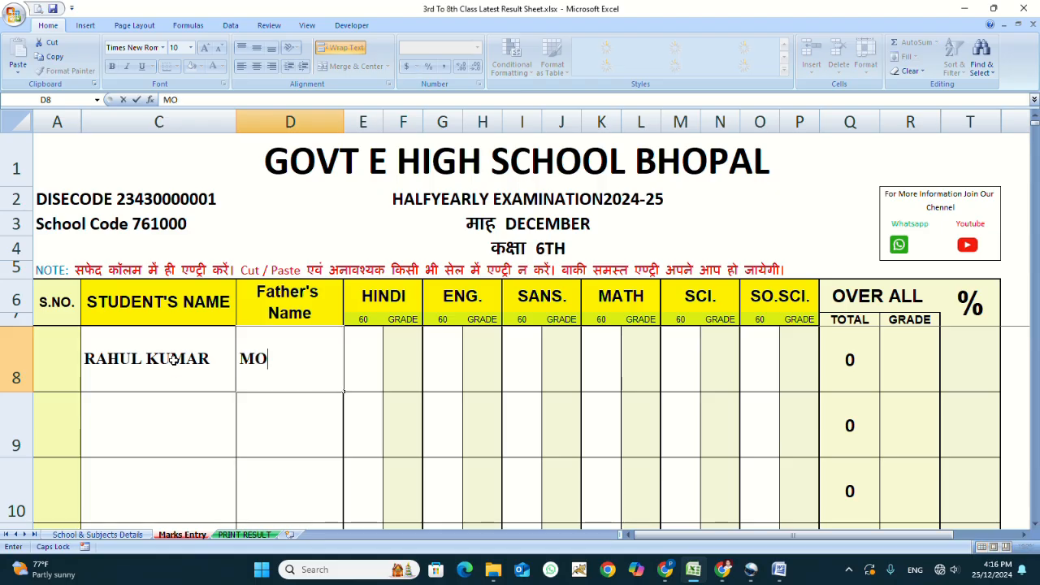
pyautogui.write('HAN')
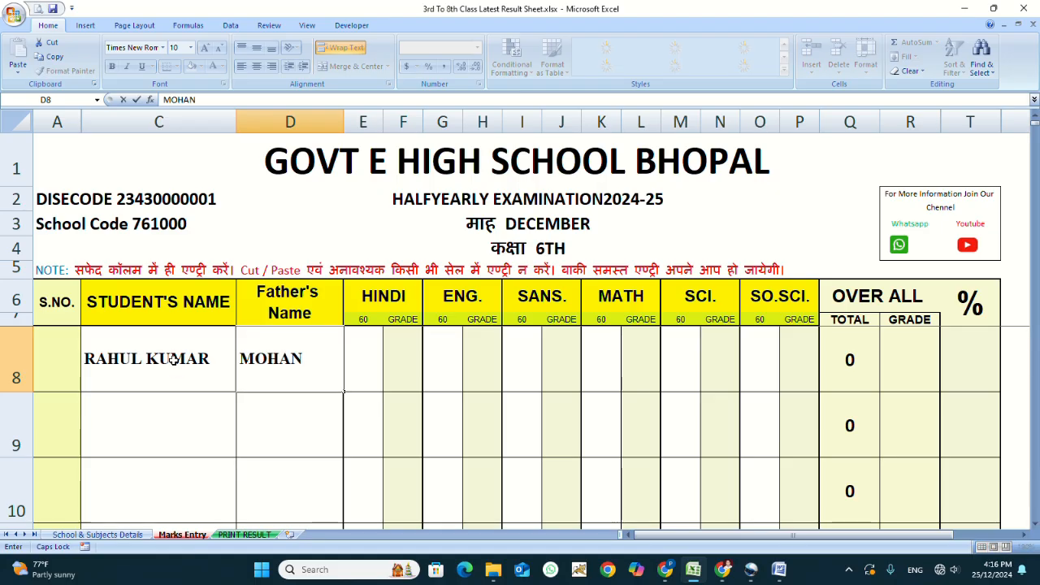
# - Enter the second student's full name and father's name in row 9
pyautogui.click(147, 414)
pyautogui.write('REETA ')
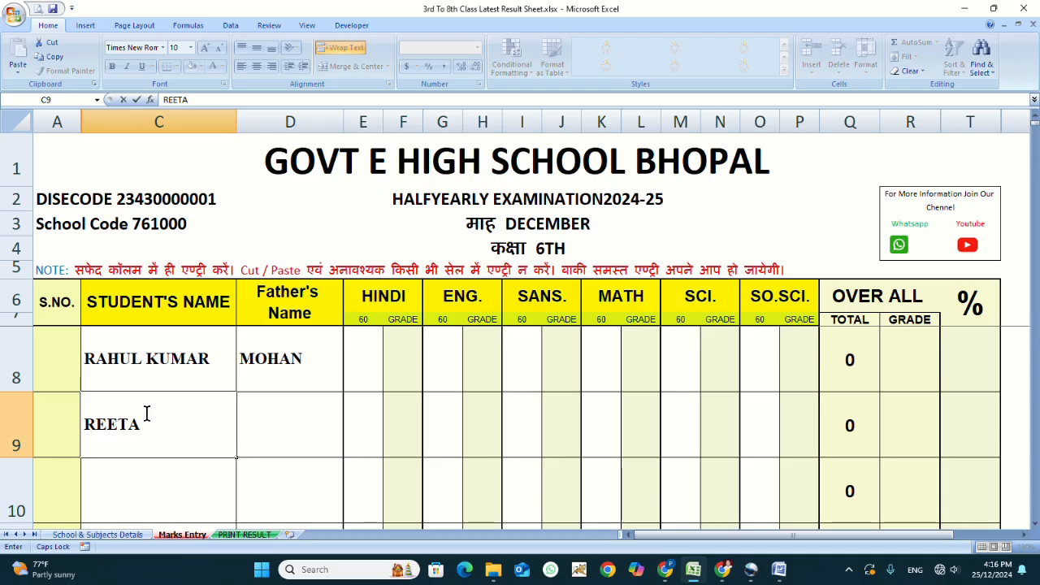
pyautogui.write('VAJPAI')
pyautogui.press('Tab')
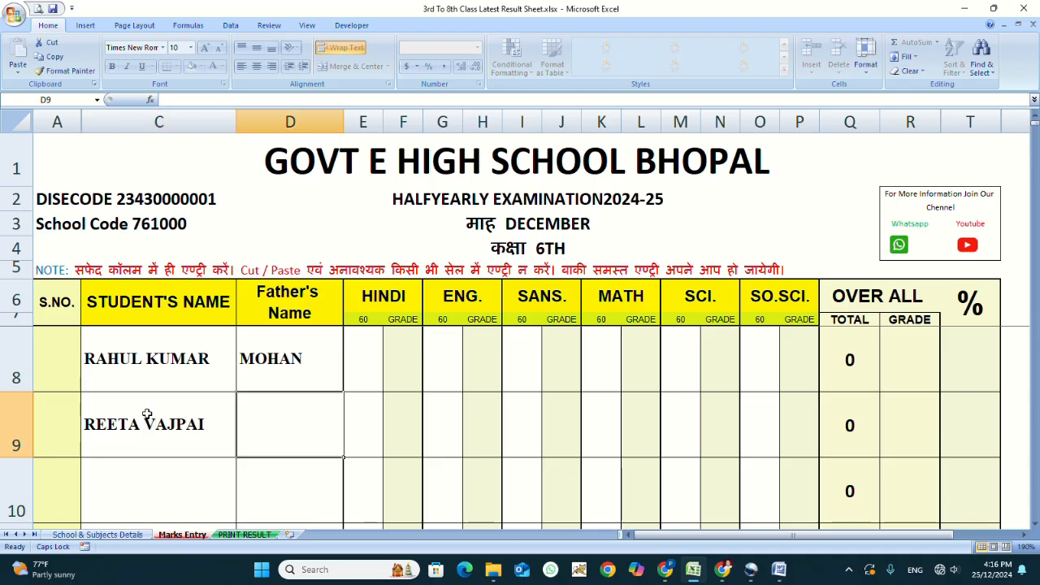
pyautogui.write('SOHAN')
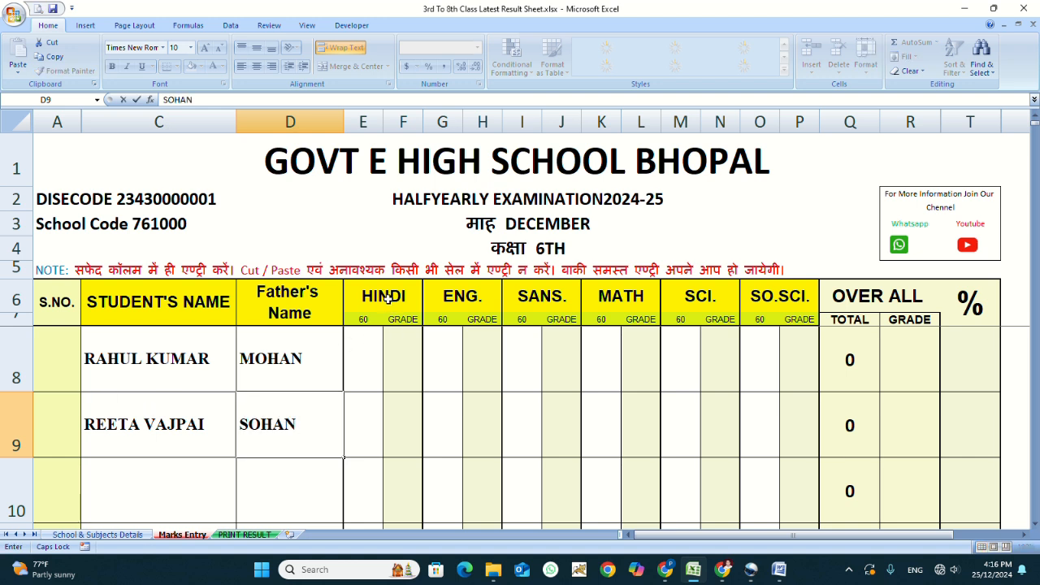
# - Enter the first student's marks as 52 in Hindi, 46 in English and 40 in Sanskrit
pyautogui.click(372, 354)
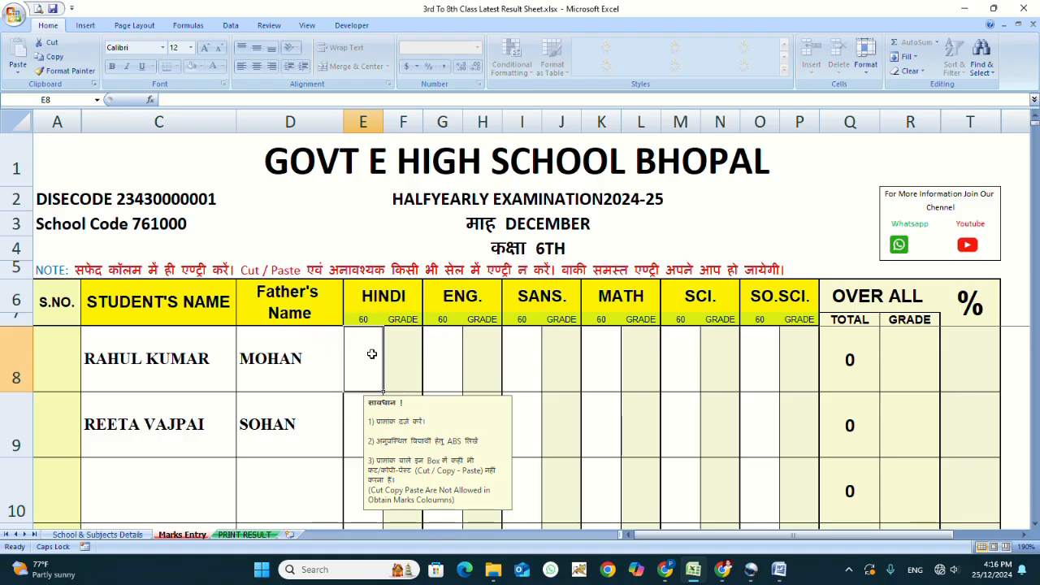
pyautogui.write('52')
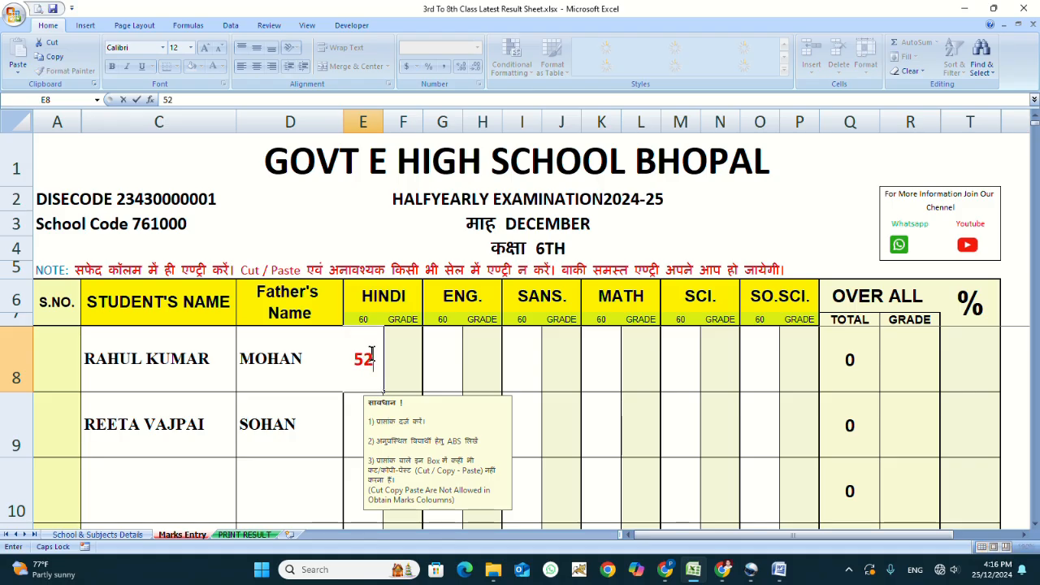
pyautogui.press('Tab')
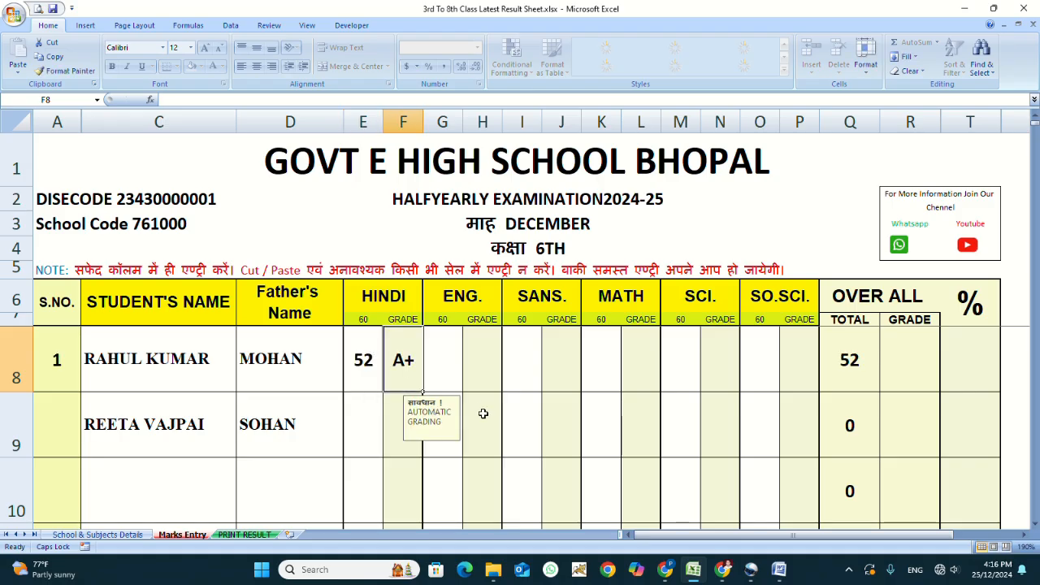
pyautogui.click(453, 373)
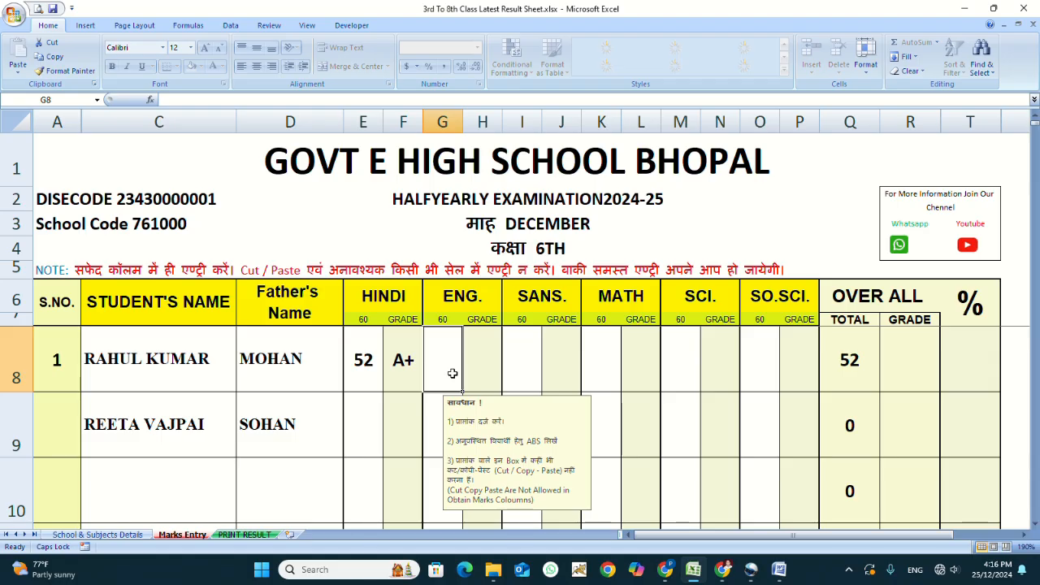
pyautogui.write('46')
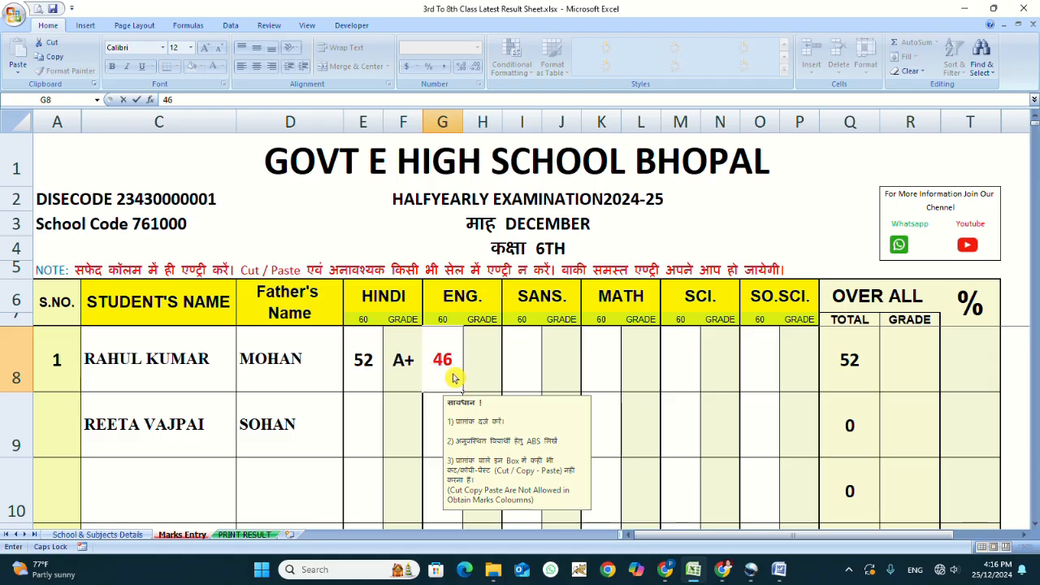
pyautogui.click(527, 345)
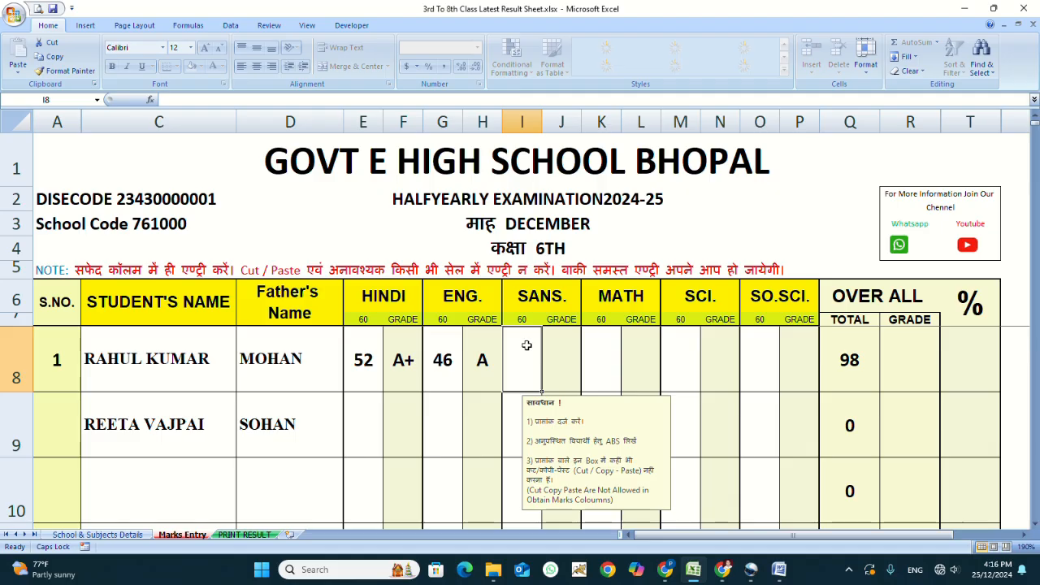
pyautogui.write('40')
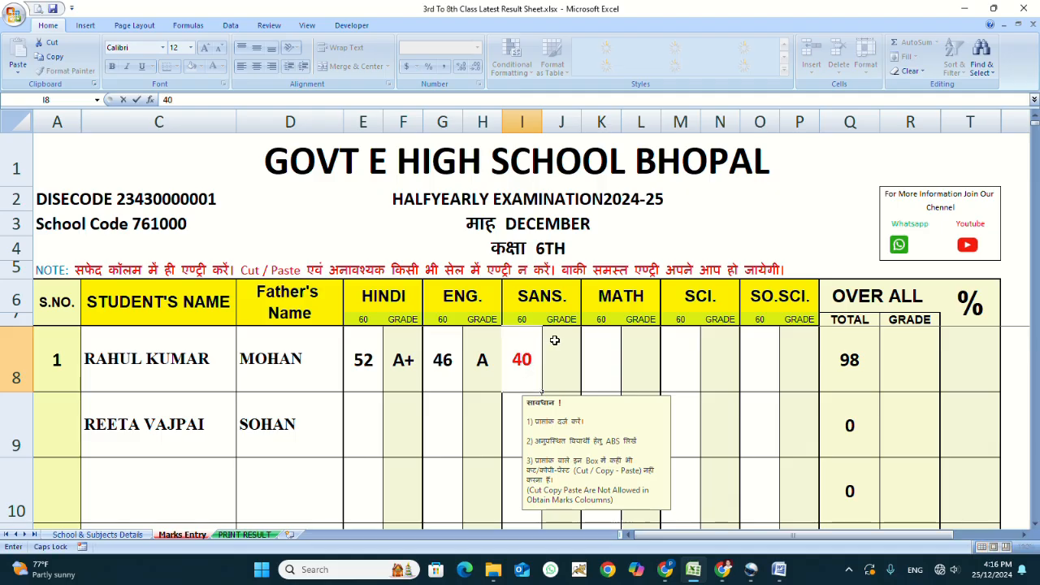
# - Enter the first student's marks as 34 in Math, 31 in Science and 28 in Social Science
pyautogui.click(616, 354)
pyautogui.write('34')
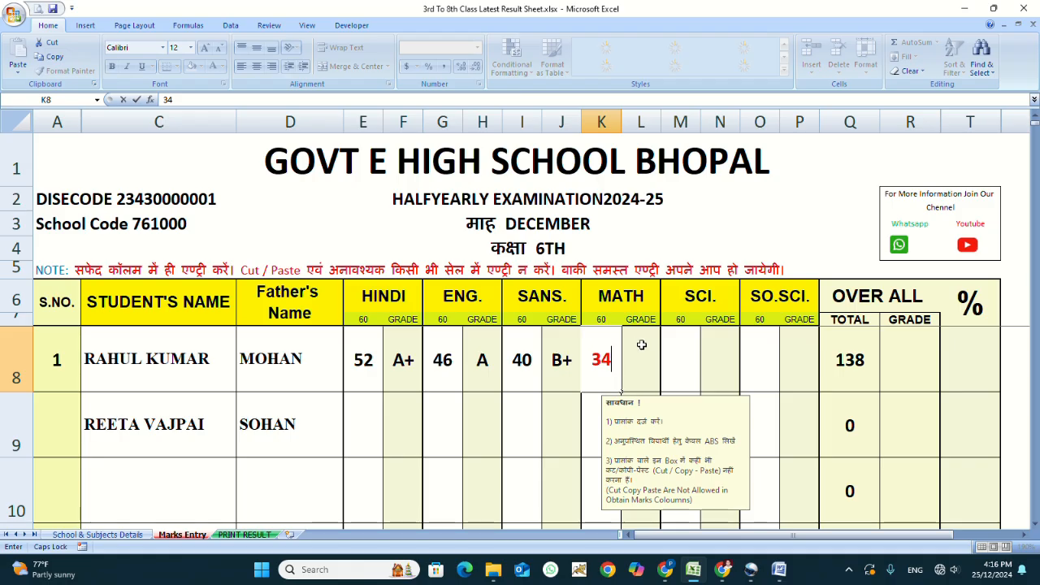
pyautogui.click(671, 360)
pyautogui.write('31')
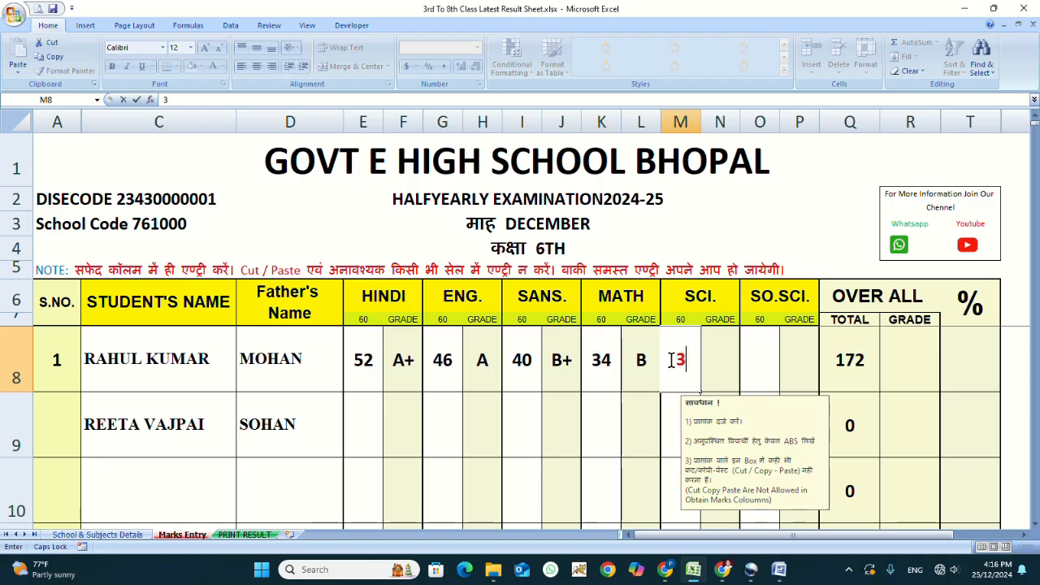
pyautogui.click(745, 357)
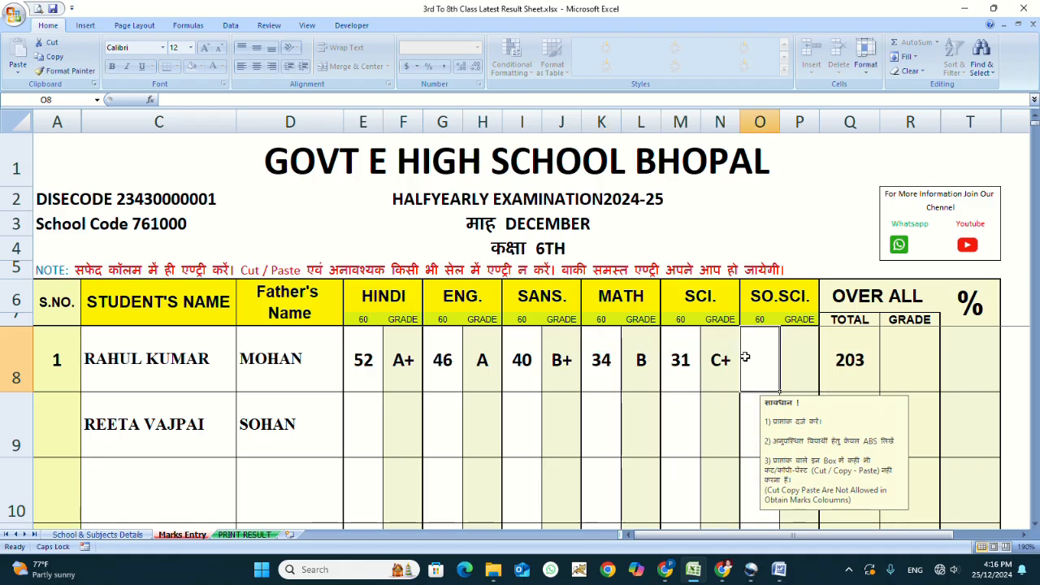
pyautogui.write('28')
pyautogui.press('Return')
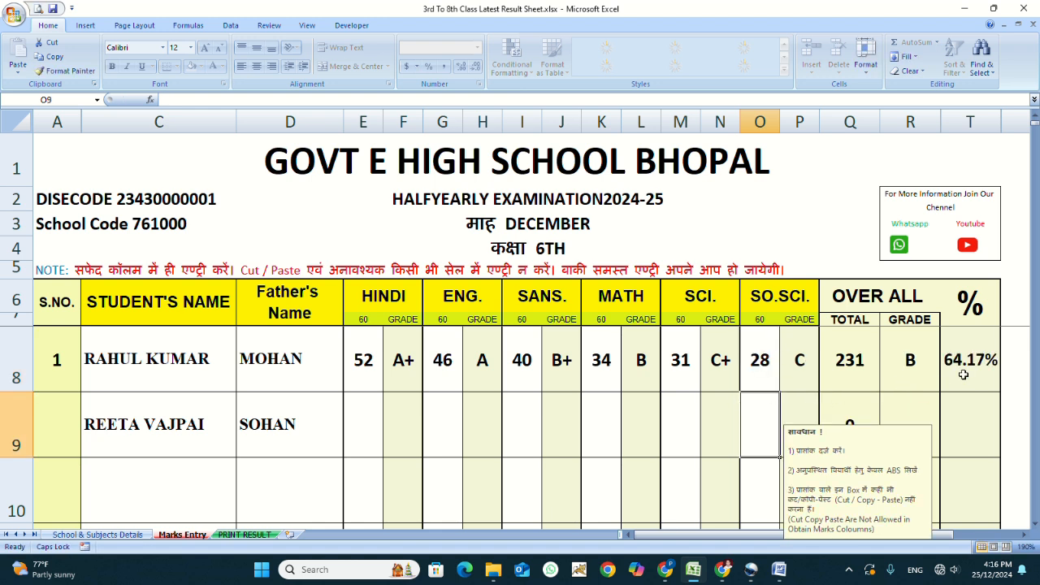
# - Enter the second student's marks as 20 in Hindi, 29 in English and 32 in Sanskrit
pyautogui.click(355, 446)
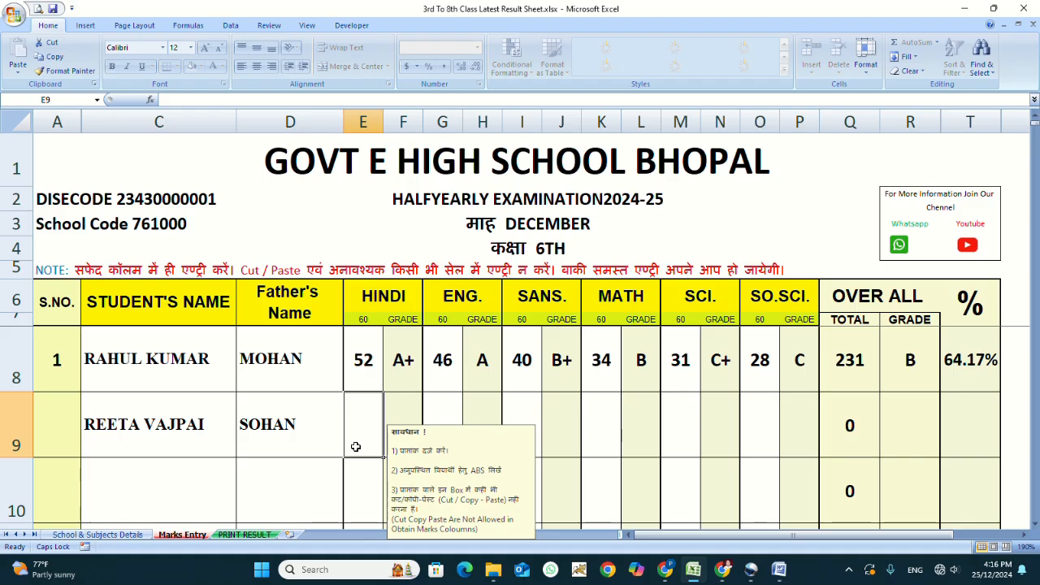
pyautogui.write('20')
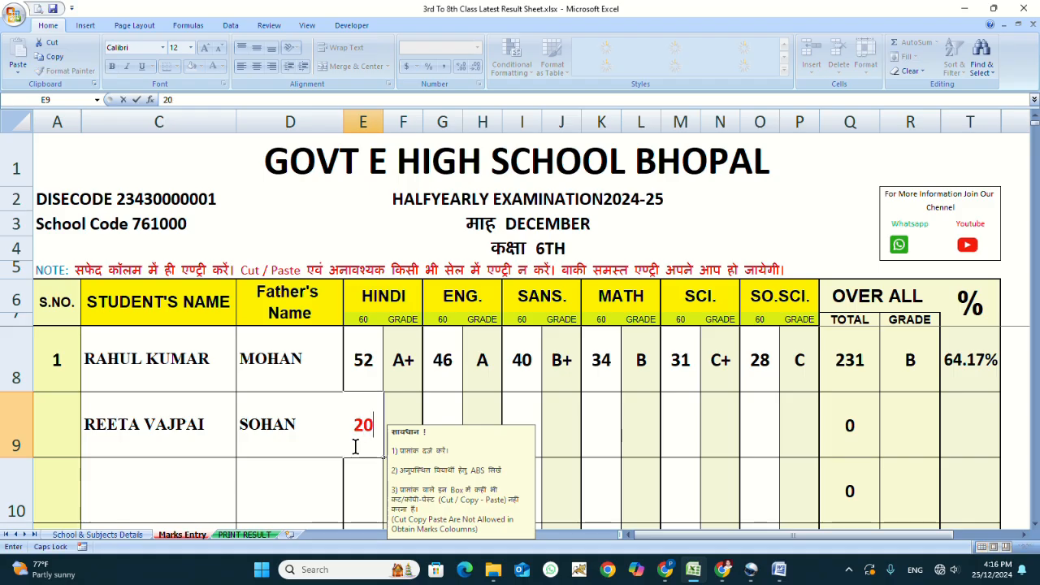
pyautogui.press('Tab')
pyautogui.write('29')
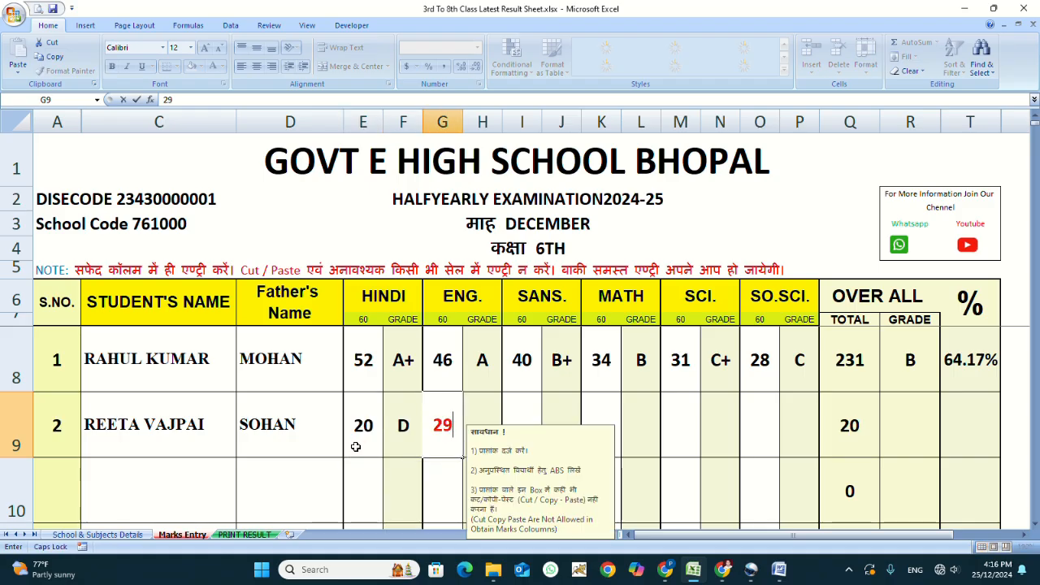
pyautogui.press('Tab')
pyautogui.write('32')
pyautogui.press('Tab')
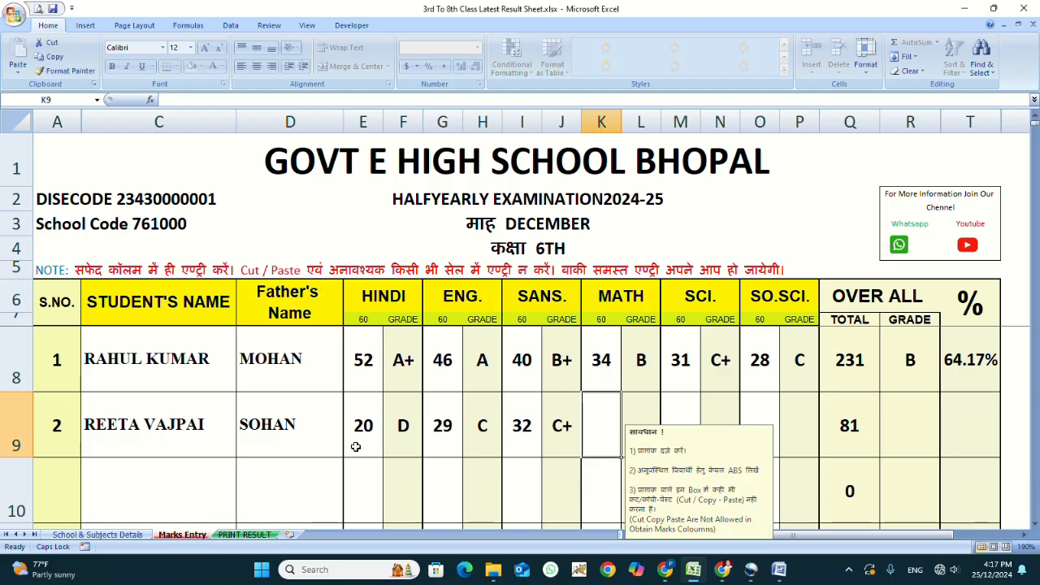
# - Enter the second student's marks as 36 in Math, 42 in Science and 47 in Social Science
pyautogui.write('36')
pyautogui.press('Tab')
pyautogui.write('42')
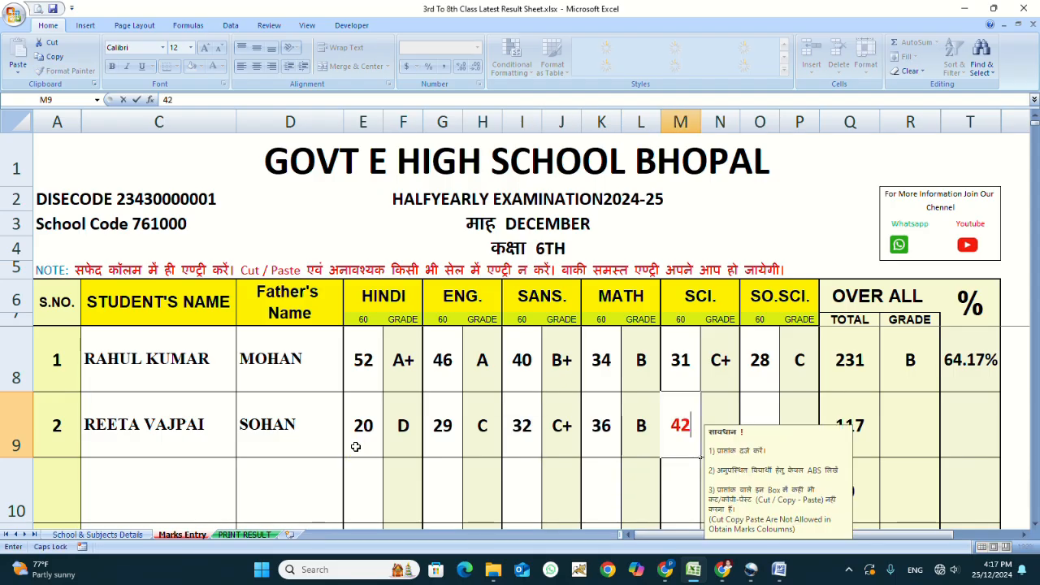
pyautogui.press('Tab')
pyautogui.write('47')
pyautogui.press('Return')
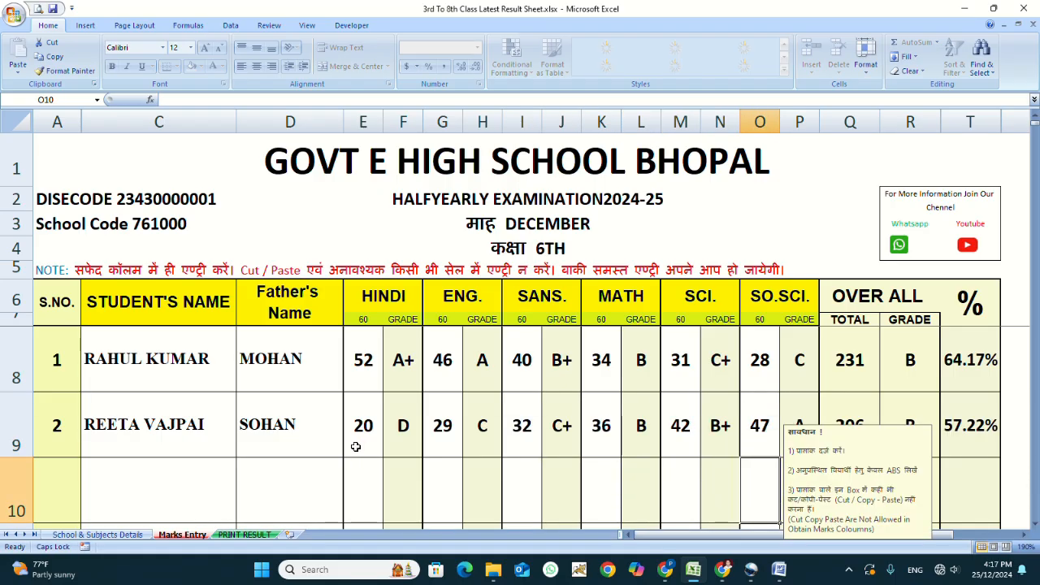
# - Review the second student's serial number, marks, grades and overall result, and check the serial number cell of the empty row 10
pyautogui.press('Left')
pyautogui.press('Left')
pyautogui.press('Left')
pyautogui.press('Left')
pyautogui.press('Left')
pyautogui.press('Left')
pyautogui.press('Left')
pyautogui.press('Left')
pyautogui.press('Left')
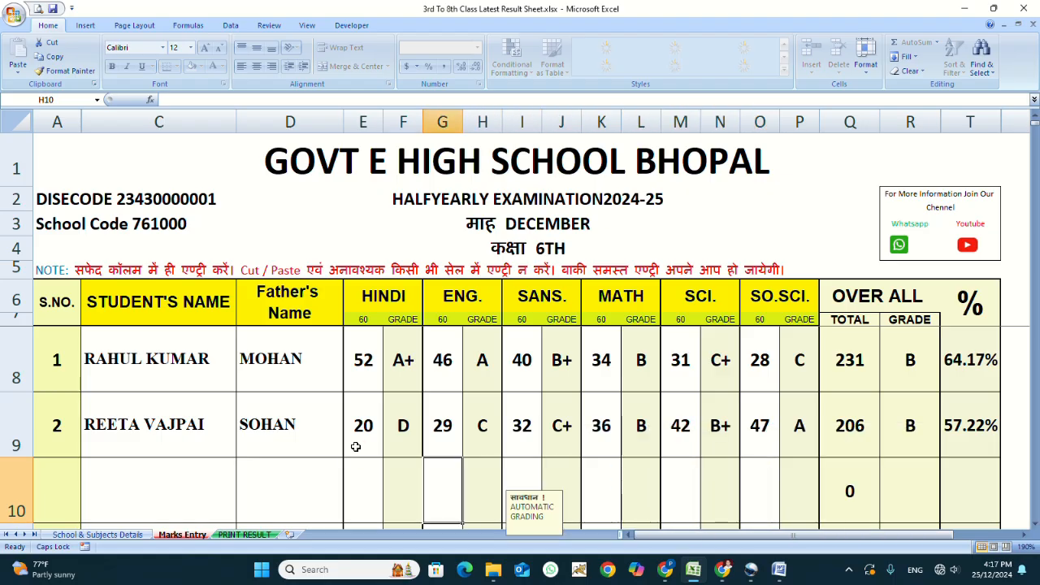
pyautogui.press('Left')
pyautogui.press('Left')
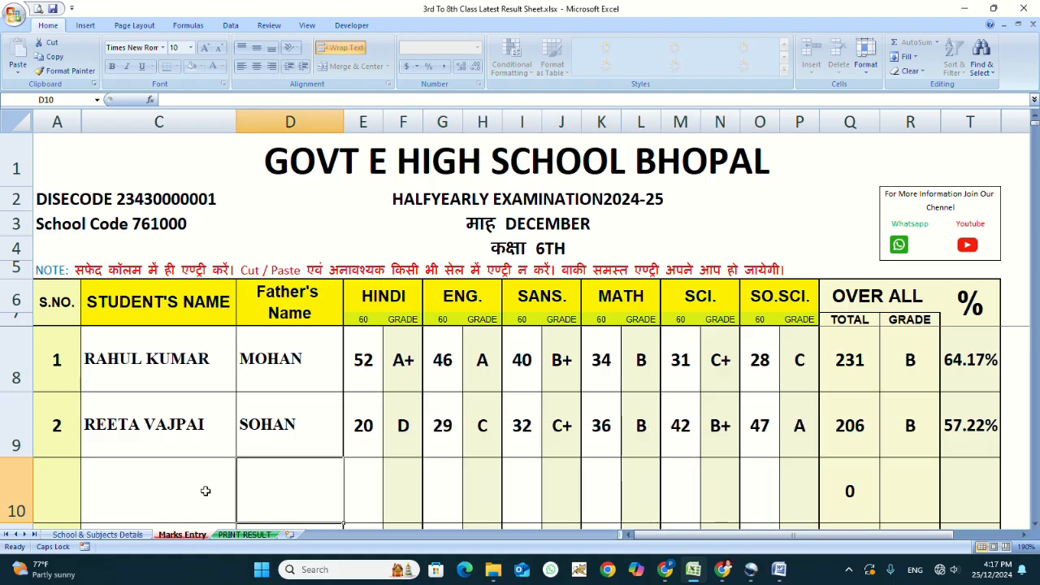
pyautogui.scroll(-1, 277, 465)
pyautogui.scroll(1, 277, 464)
pyautogui.click(350, 473)
pyautogui.click(294, 491)
pyautogui.click(64, 423)
pyautogui.click(53, 487)
pyautogui.click(359, 424)
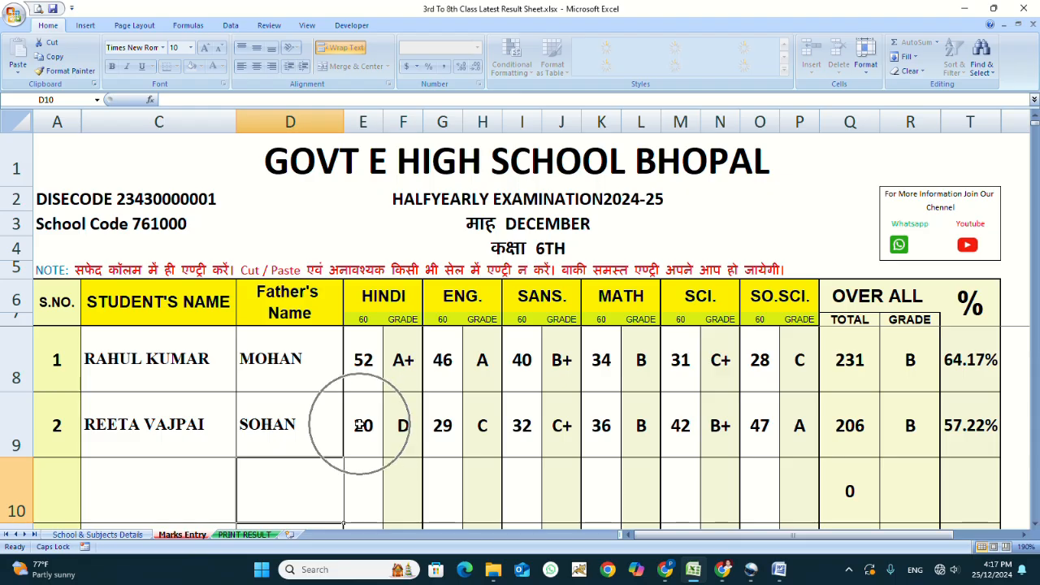
pyautogui.click(442, 423)
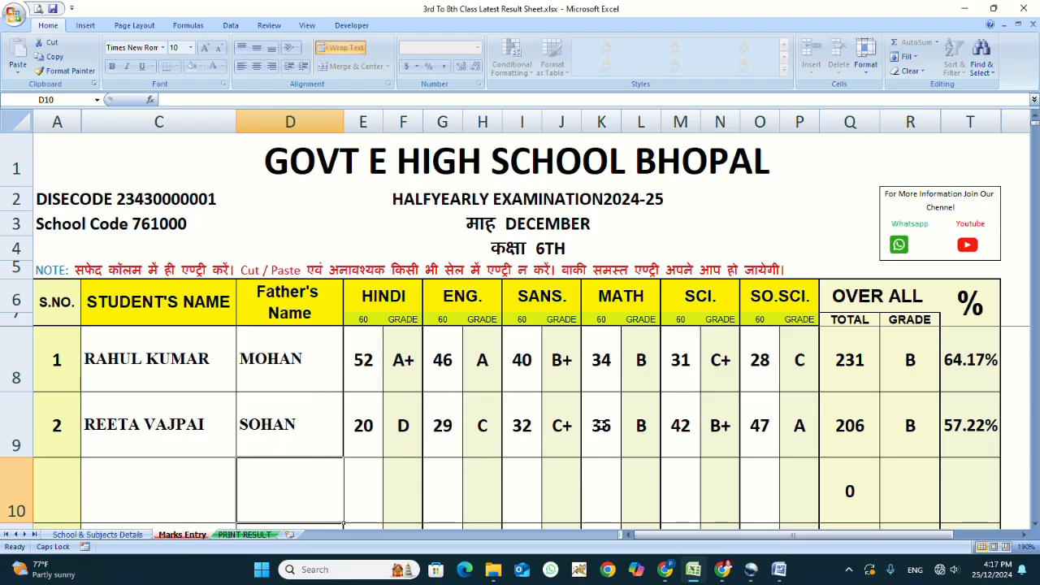
pyautogui.click(927, 432)
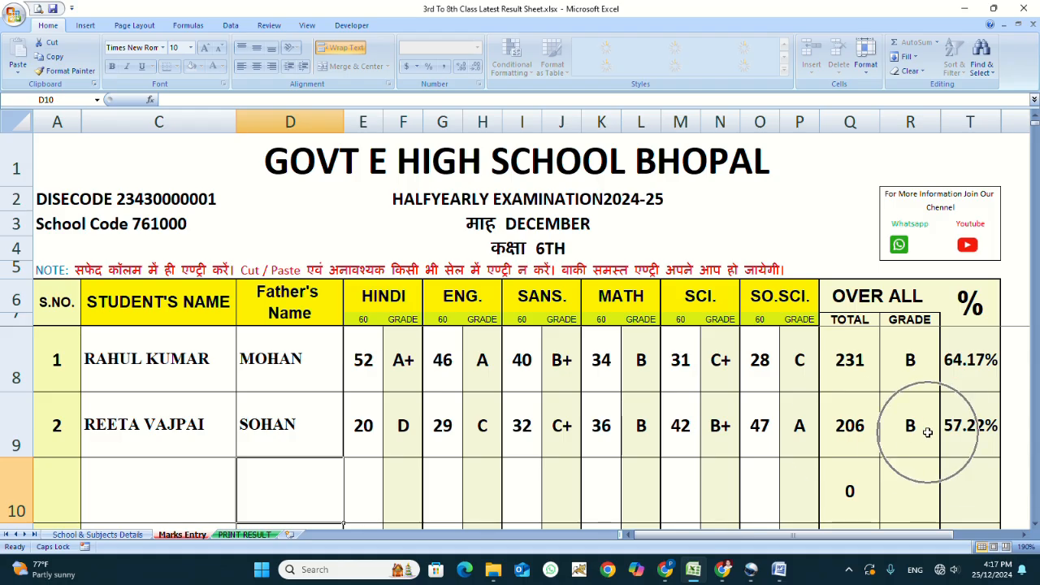
pyautogui.click(365, 451)
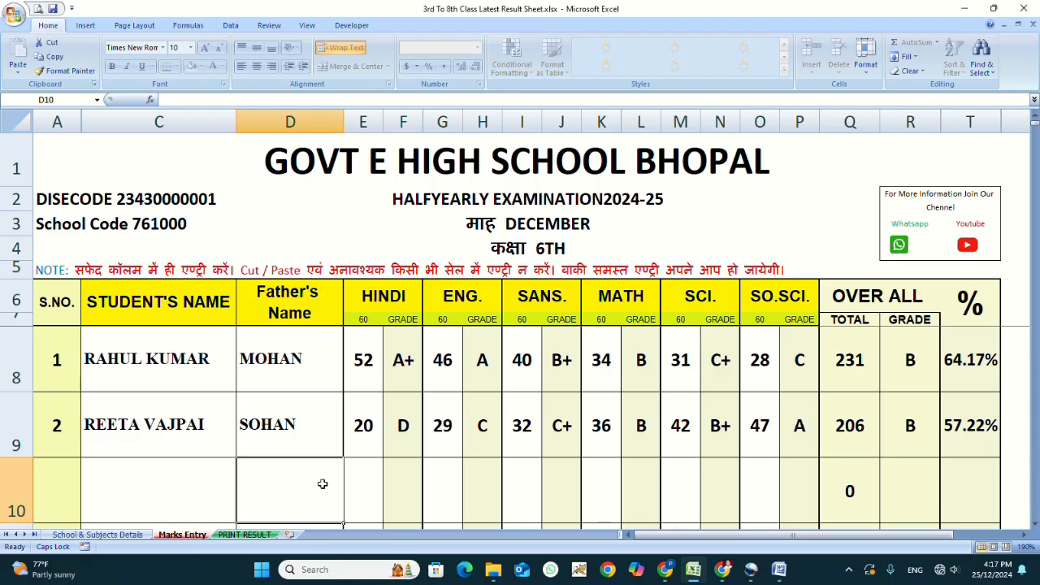
pyautogui.click(73, 487)
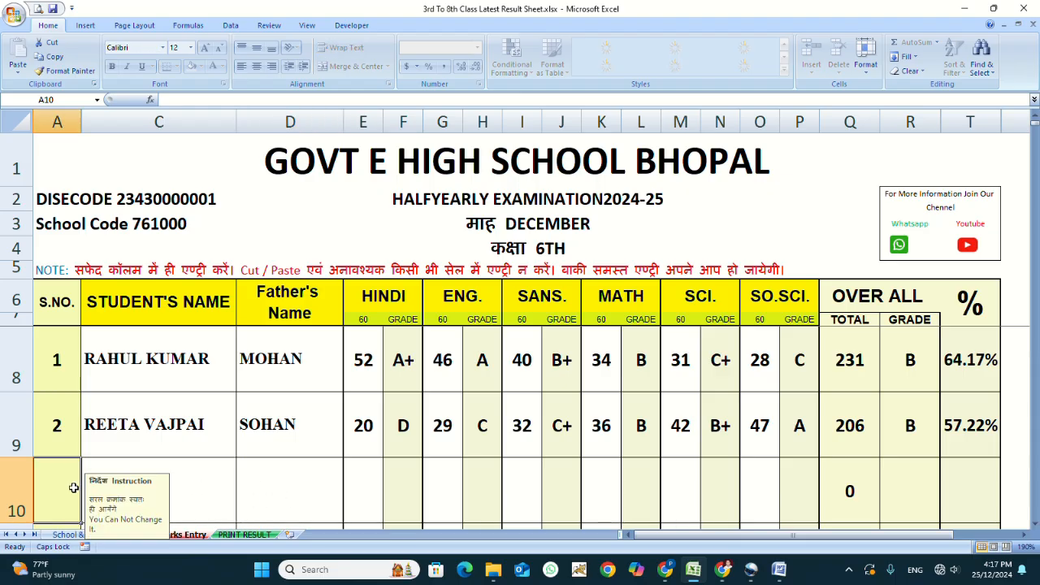
# - Inspect the serial number, student name, father's name and Hindi marks cells of the empty row 10
pyautogui.doubleClick(73, 488)
pyautogui.press('Return')
pyautogui.click(210, 482)
pyautogui.click(328, 483)
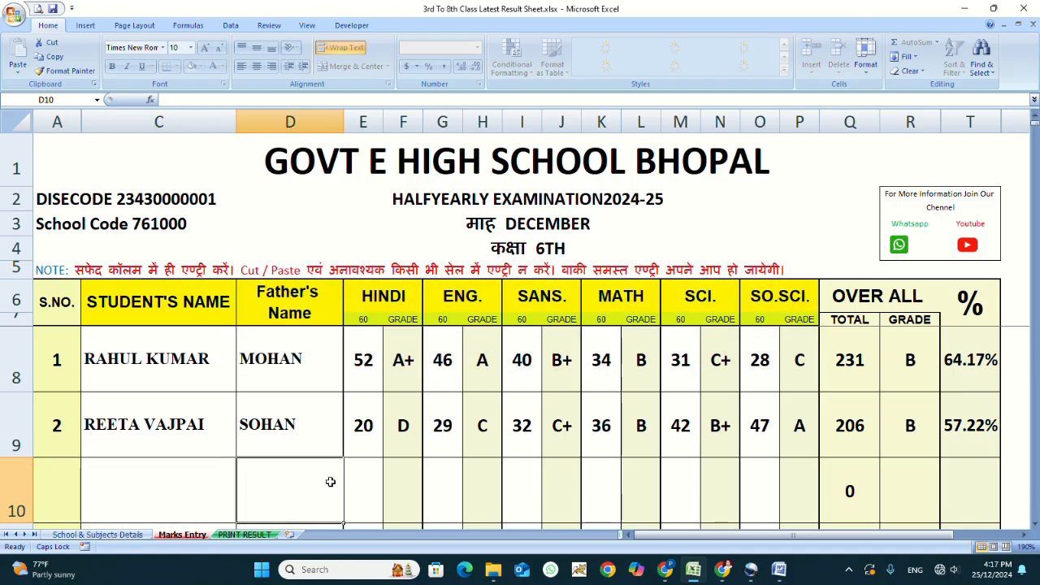
pyautogui.click(366, 476)
pyautogui.click(328, 491)
pyautogui.click(128, 492)
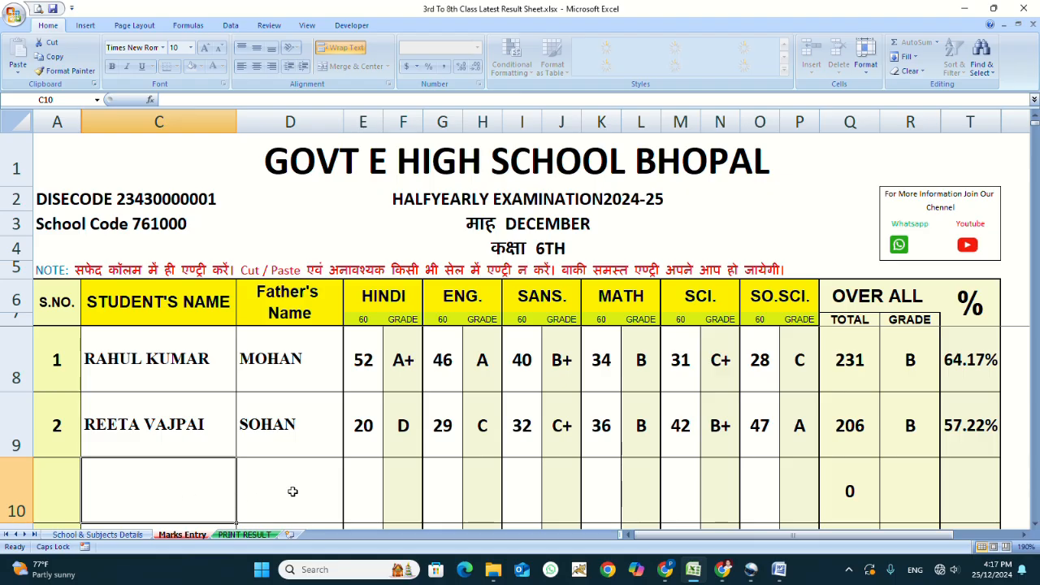
pyautogui.click(363, 487)
pyautogui.click(354, 427)
pyautogui.click(359, 492)
pyautogui.click(278, 494)
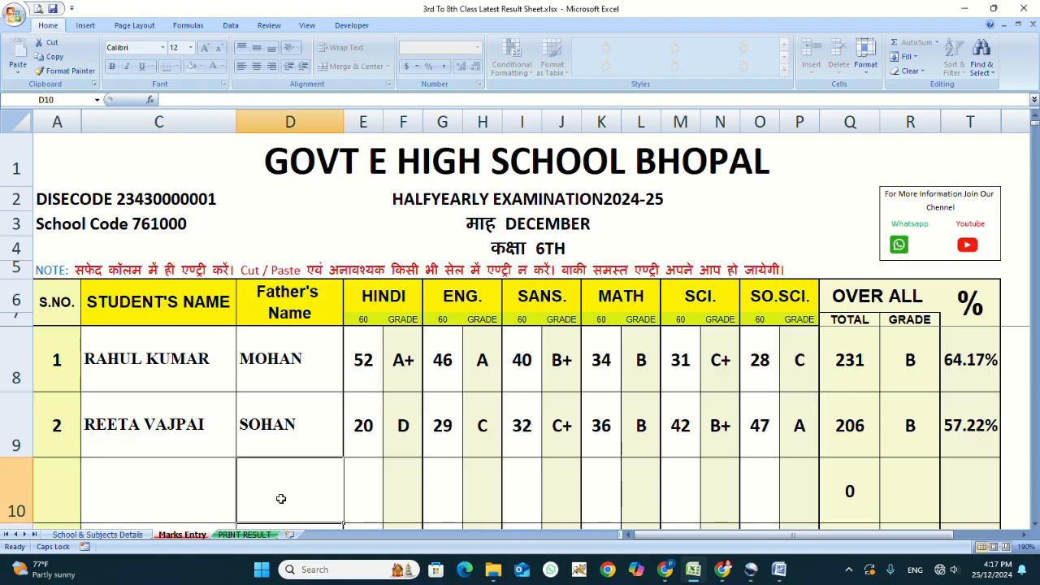
pyautogui.click(350, 494)
pyautogui.click(292, 491)
# - Enter 60 as the Hindi marks in row 10 for the third student
pyautogui.click(357, 492)
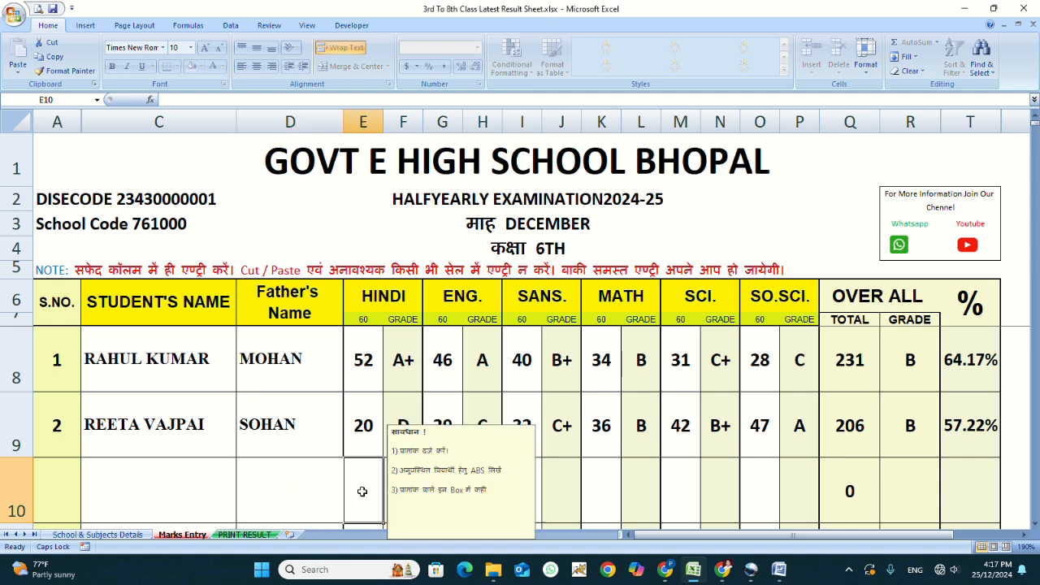
pyautogui.moveTo(755, 575)
pyautogui.write('60')
pyautogui.press('Return')
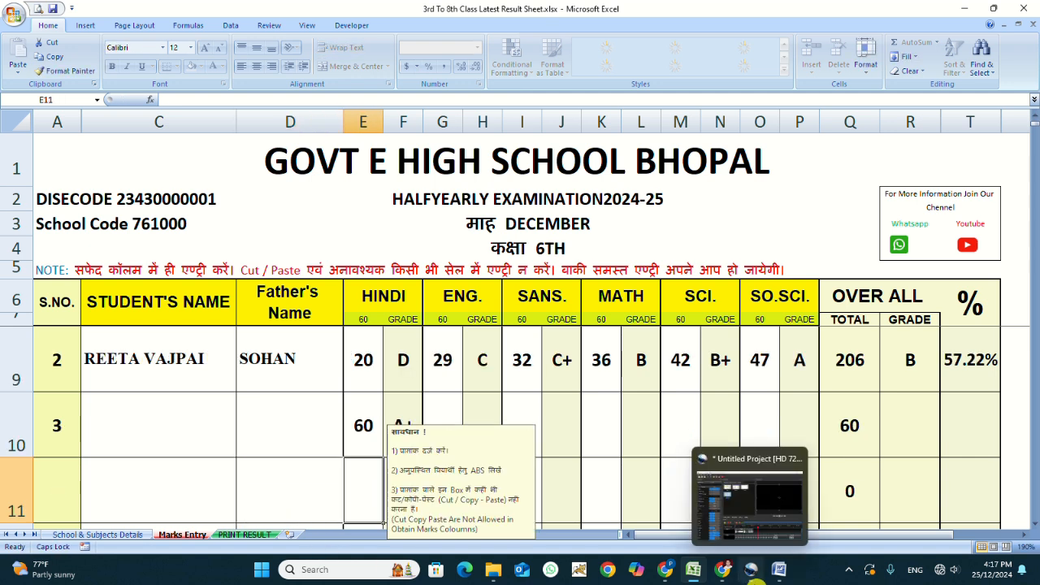
pyautogui.click(239, 407)
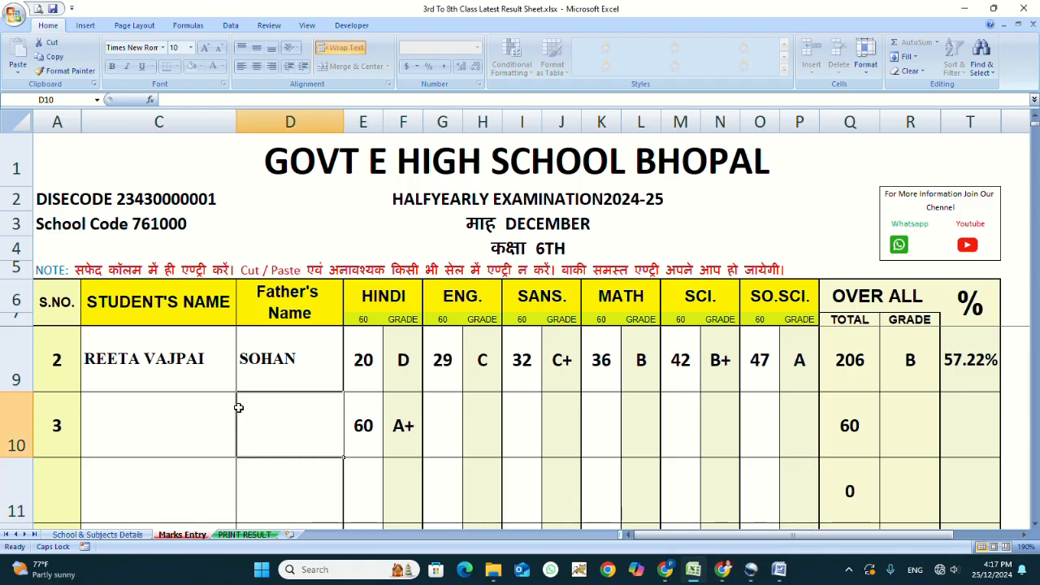
# - Test the over-maximum value 62 as the third student's Hindi marks
pyautogui.click(374, 439)
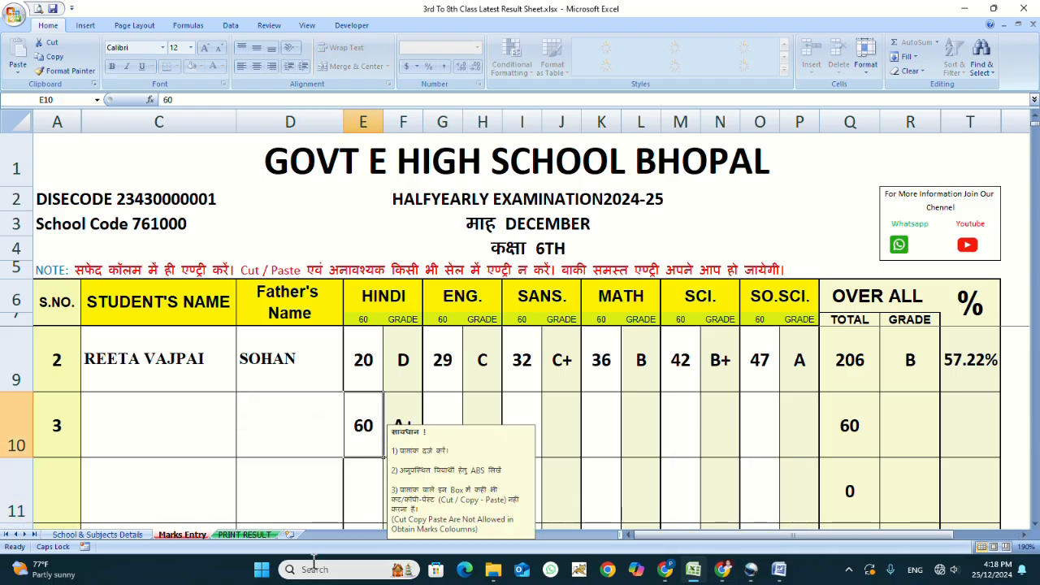
pyautogui.write('62')
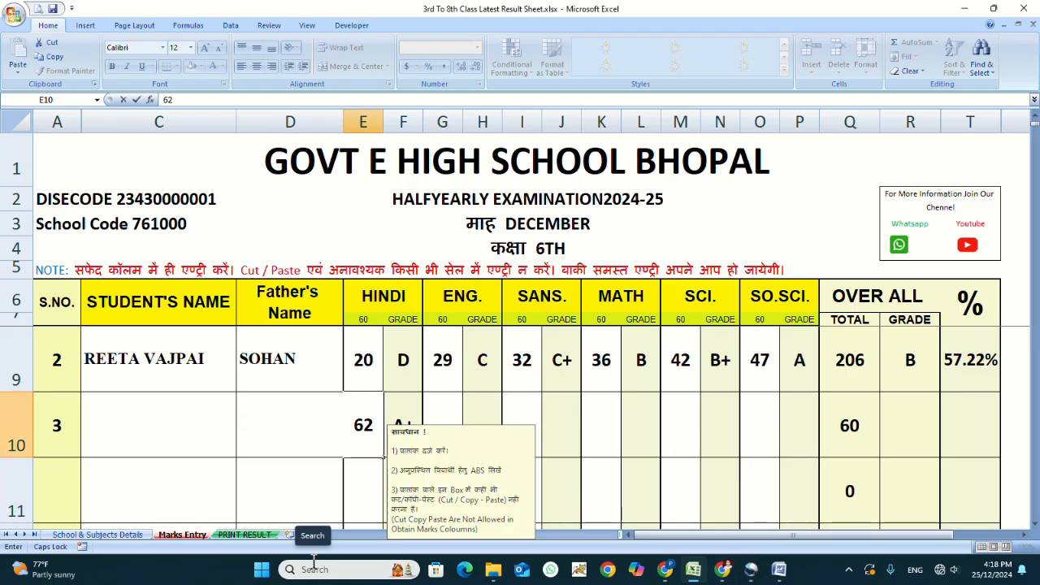
pyautogui.press('Return')
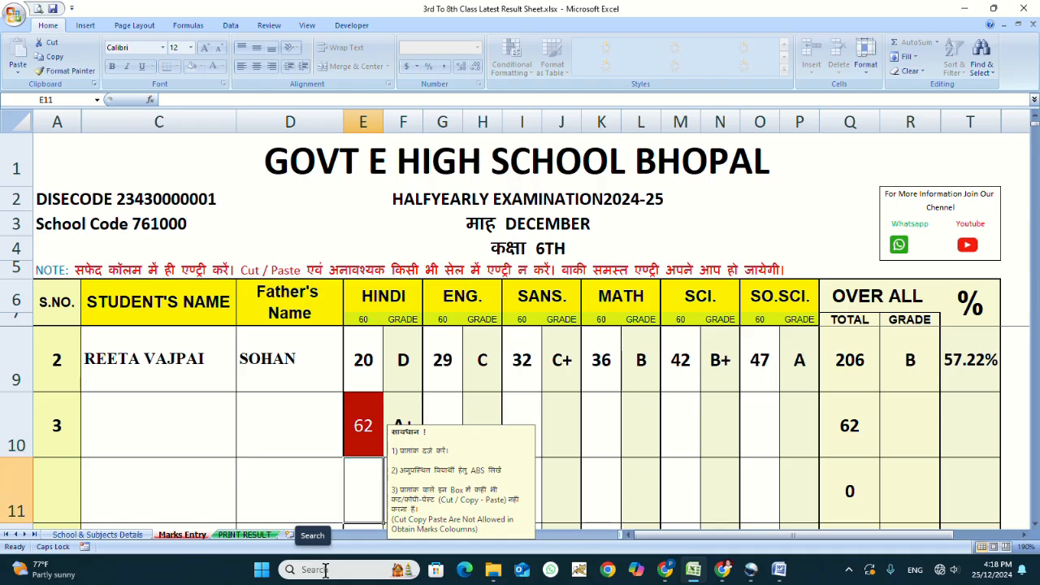
pyautogui.click(290, 444)
# - Set the third student's Hindi marks back to 60
pyautogui.click(363, 428)
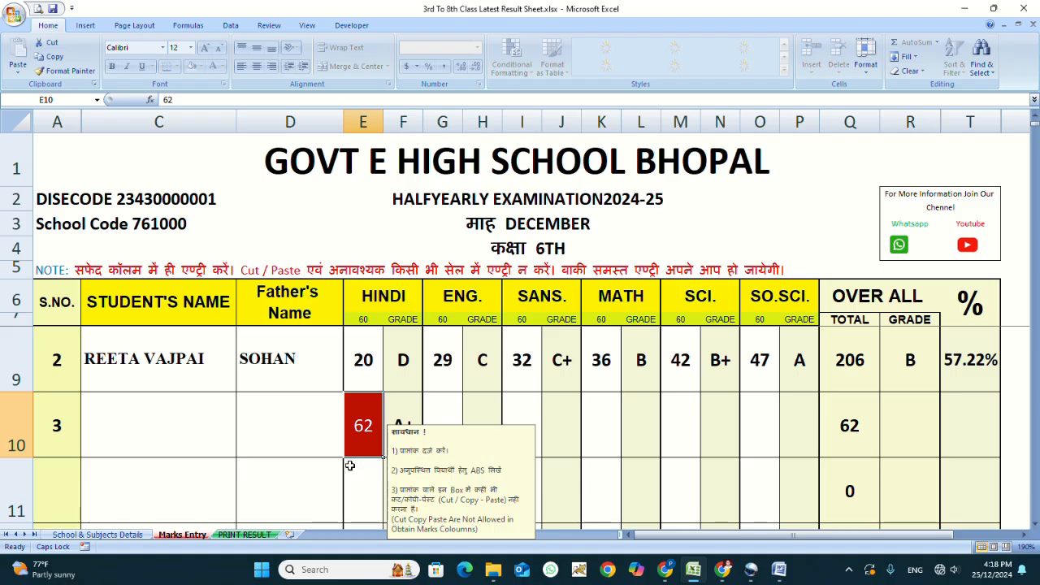
pyautogui.write('60')
pyautogui.press('Return')
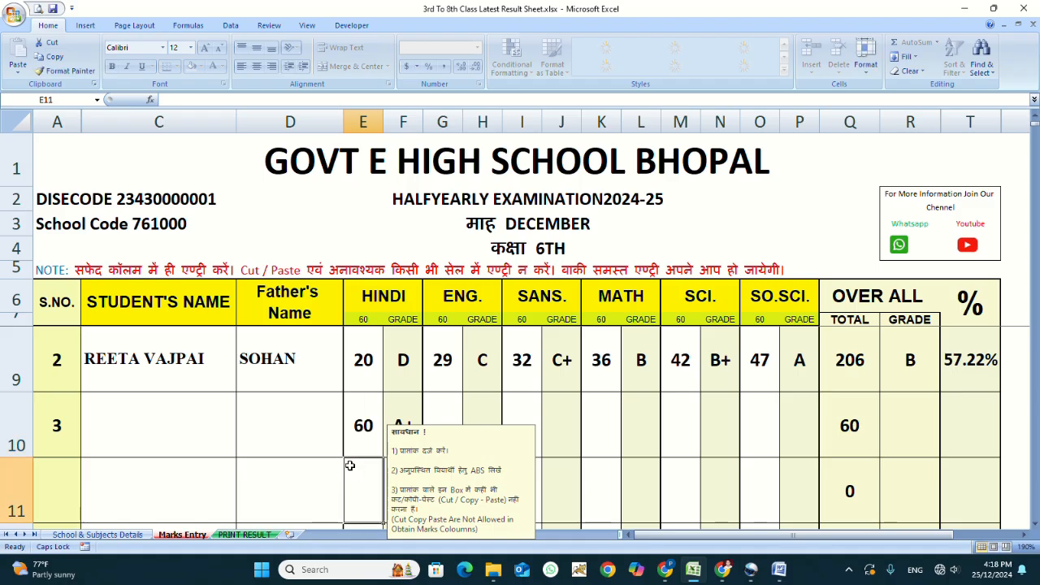
# - Enter 19 as the third student's English marks
pyautogui.click(446, 410)
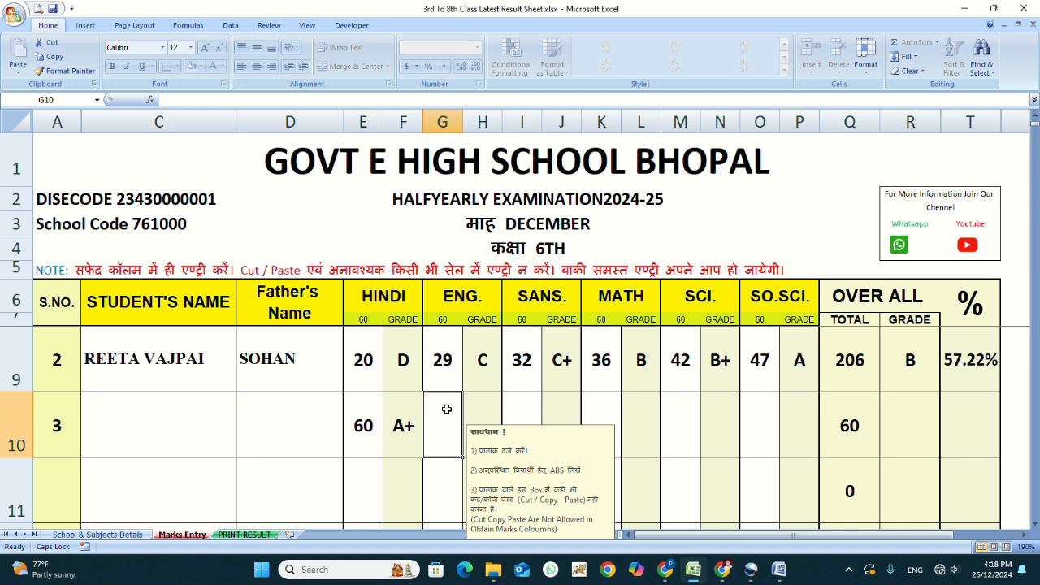
pyautogui.write('19')
pyautogui.press('Tab')
pyautogui.press('Tab')
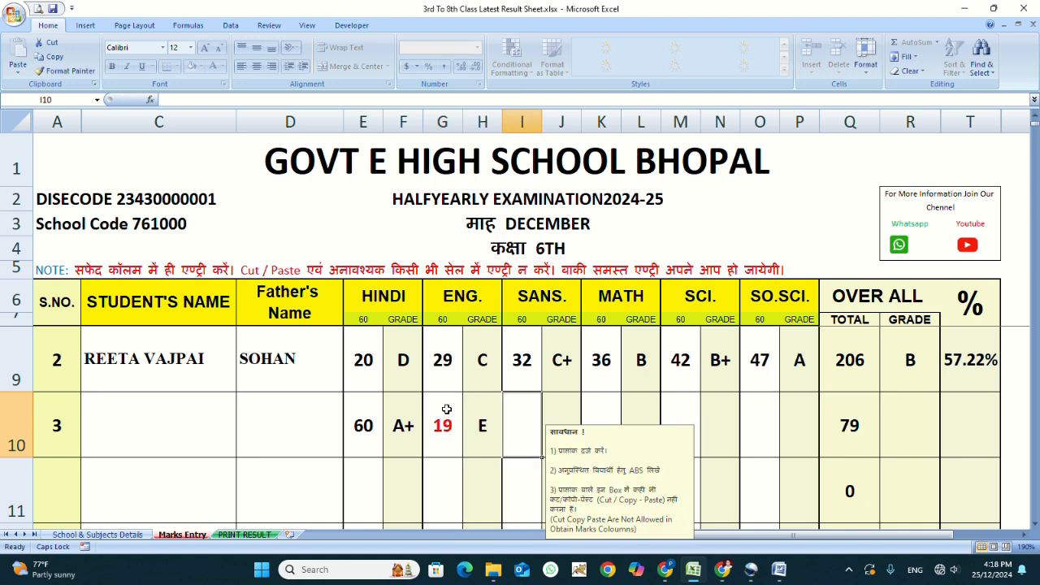
pyautogui.press('Tab')
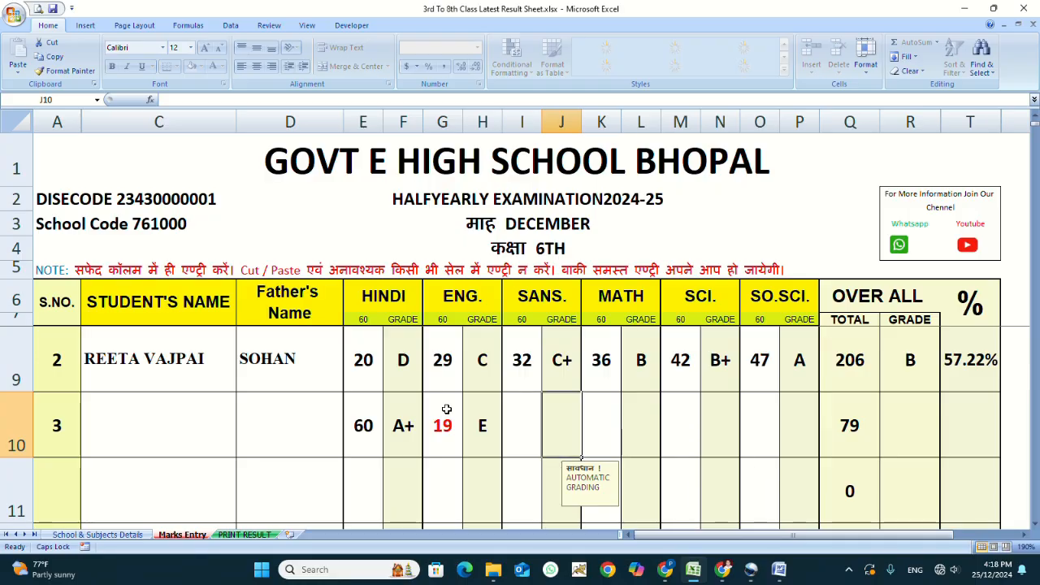
# - Mark the third student absent with ABS in Sanskrit, Math, Science and Social Science
pyautogui.click(516, 427)
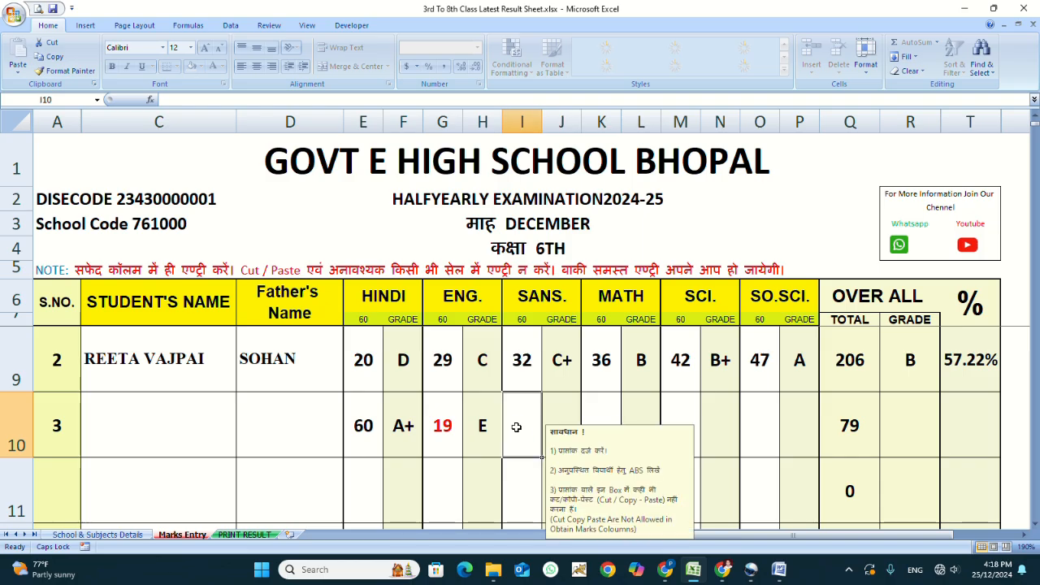
pyautogui.write('ABS')
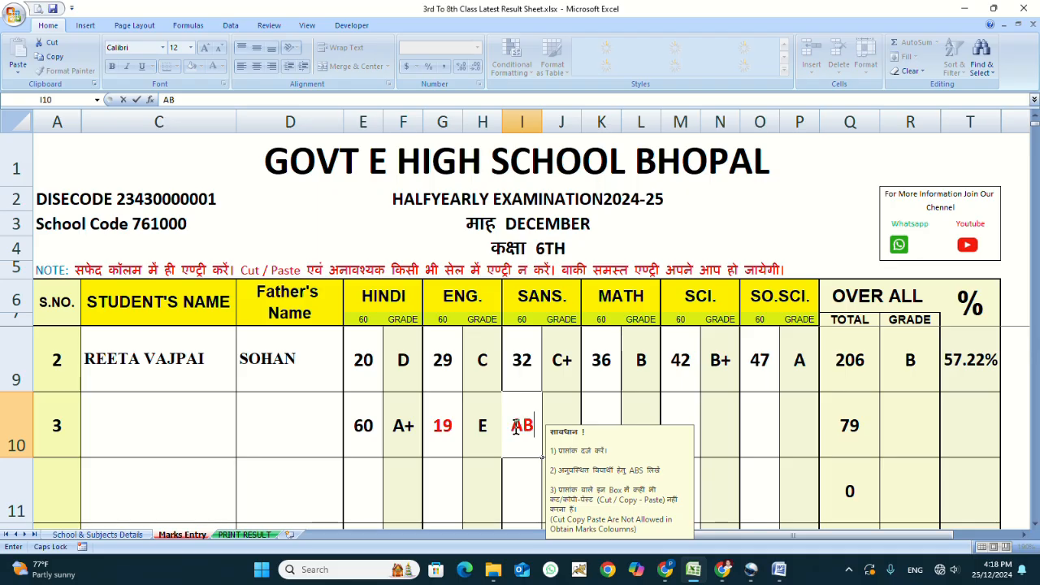
pyautogui.click(550, 422)
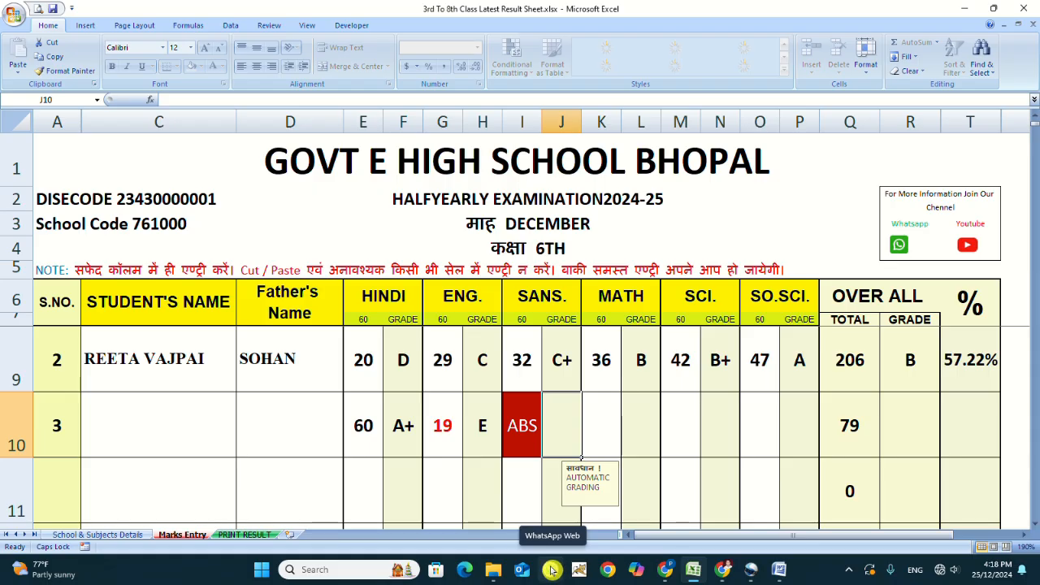
pyautogui.click(605, 419)
pyautogui.write('ABS')
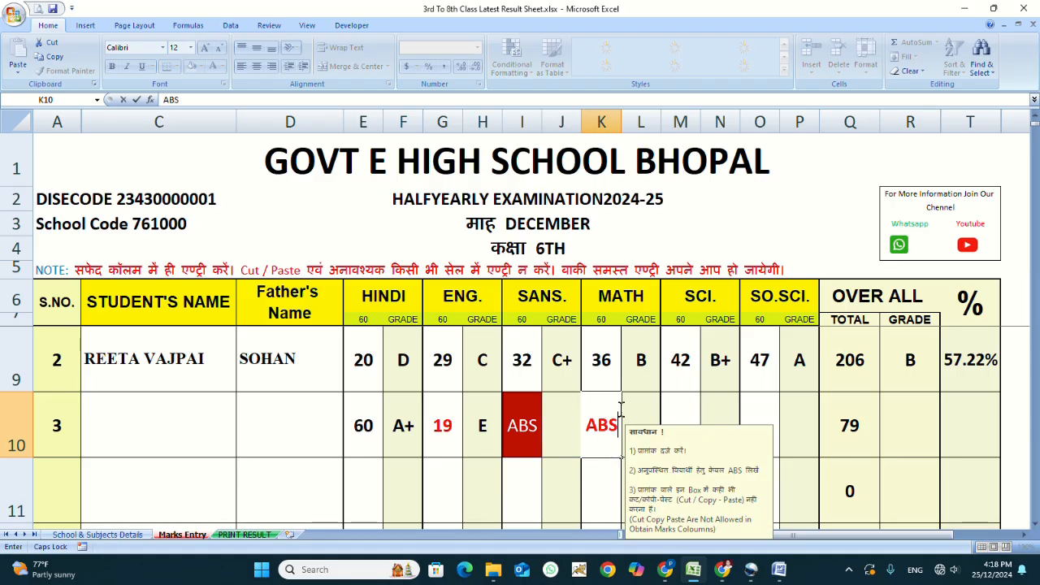
pyautogui.click(686, 402)
pyautogui.write('ABS')
pyautogui.click(758, 406)
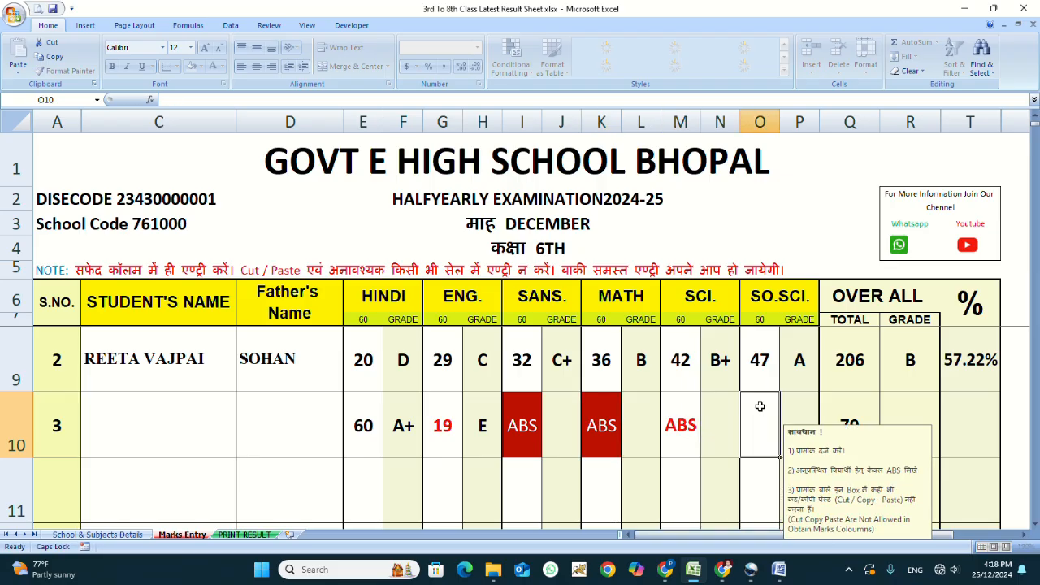
pyautogui.write('ABS')
pyautogui.click(754, 484)
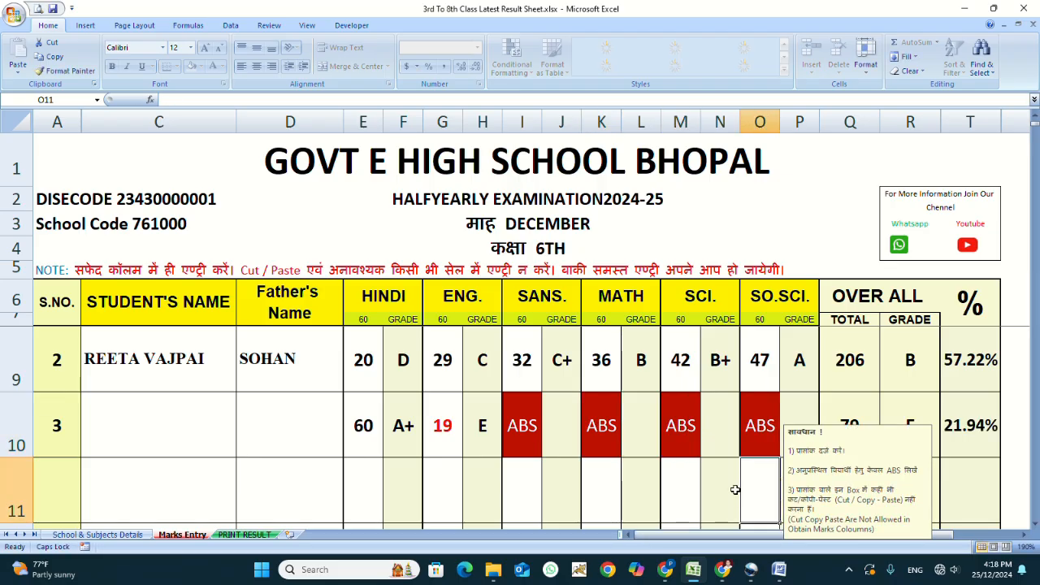
# - Enter ABS as the Hindi marks in row 11
pyautogui.click(372, 497)
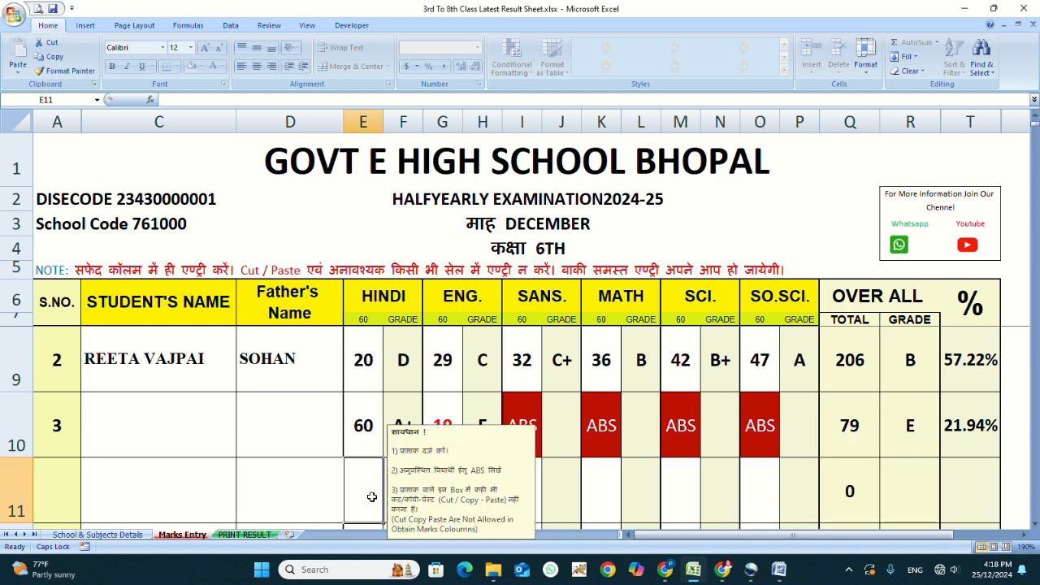
pyautogui.write('ABS')
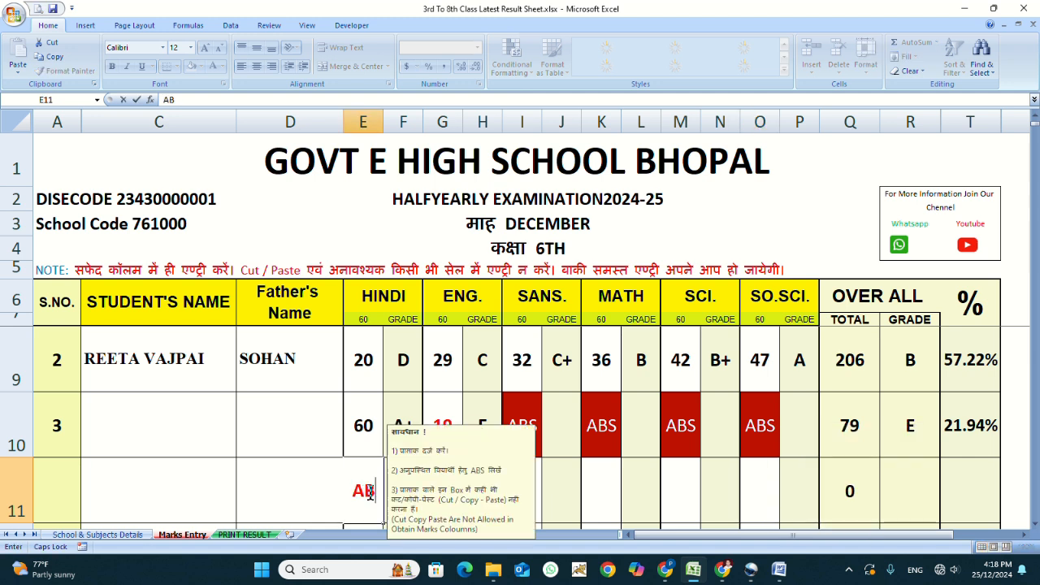
pyautogui.press('Return')
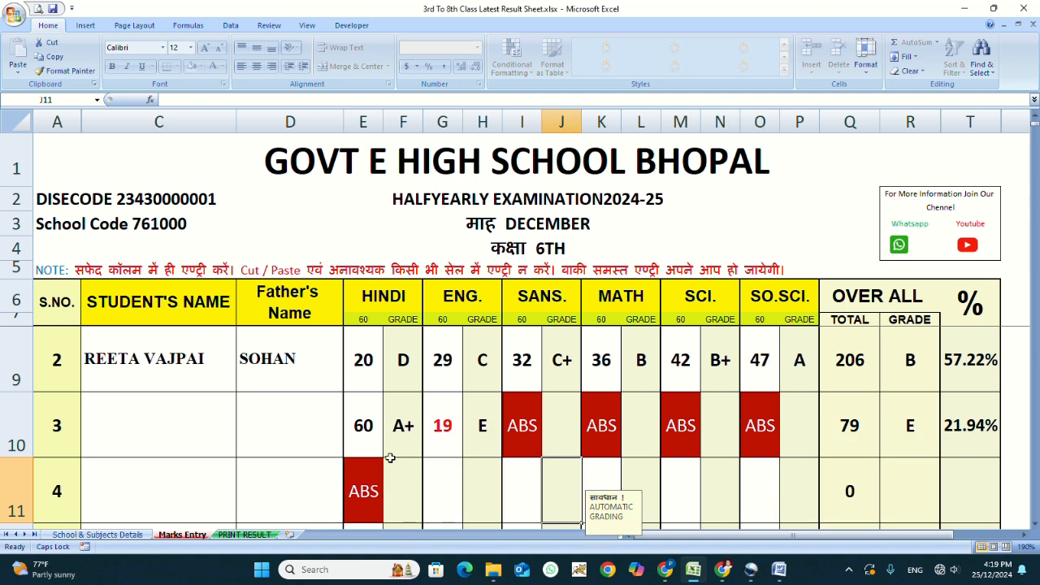
# - Replace the third student's Hindi and English marks in row 10 with ABS
pyautogui.click(356, 433)
pyautogui.write('ABS')
pyautogui.click(431, 443)
pyautogui.write('ABS')
# - Clear the Hindi marks cell in row 11
pyautogui.click(352, 501)
pyautogui.press('Delete')
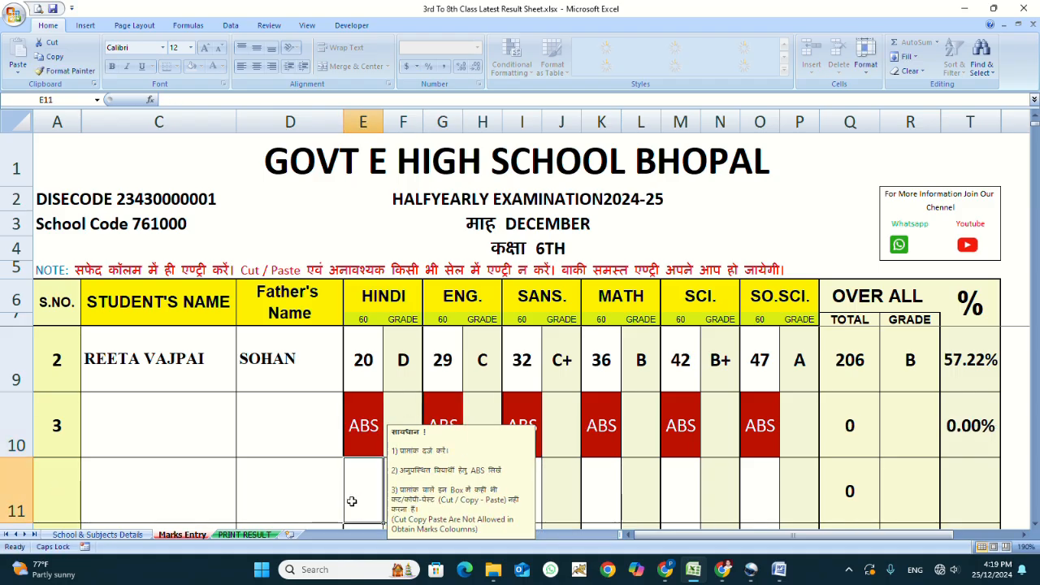
pyautogui.click(549, 492)
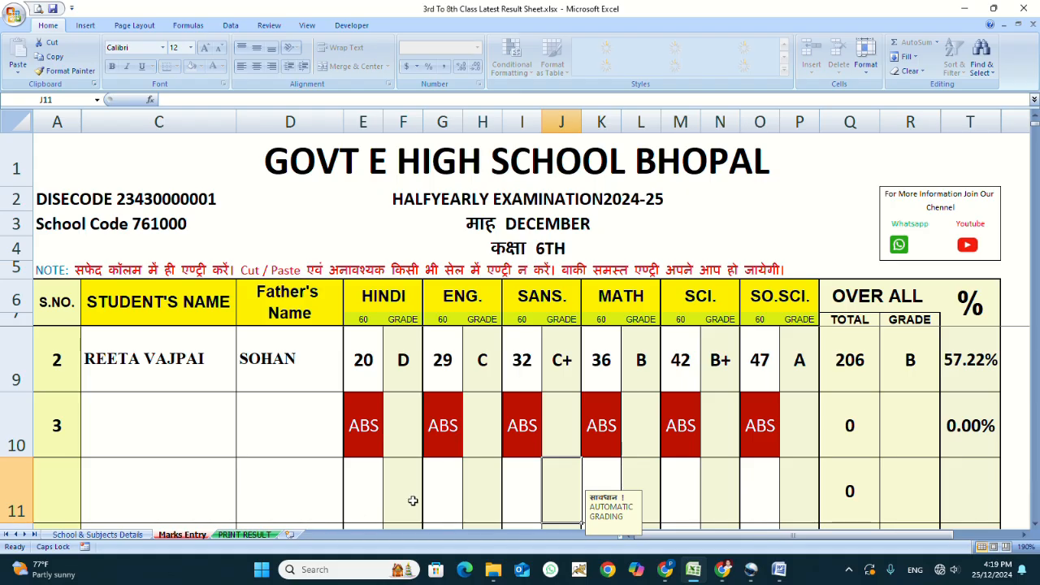
# - Open the PRINT RESULT sheet and check its exam title, school name and cluster heading cells
pyautogui.scroll(1, 785, 438)
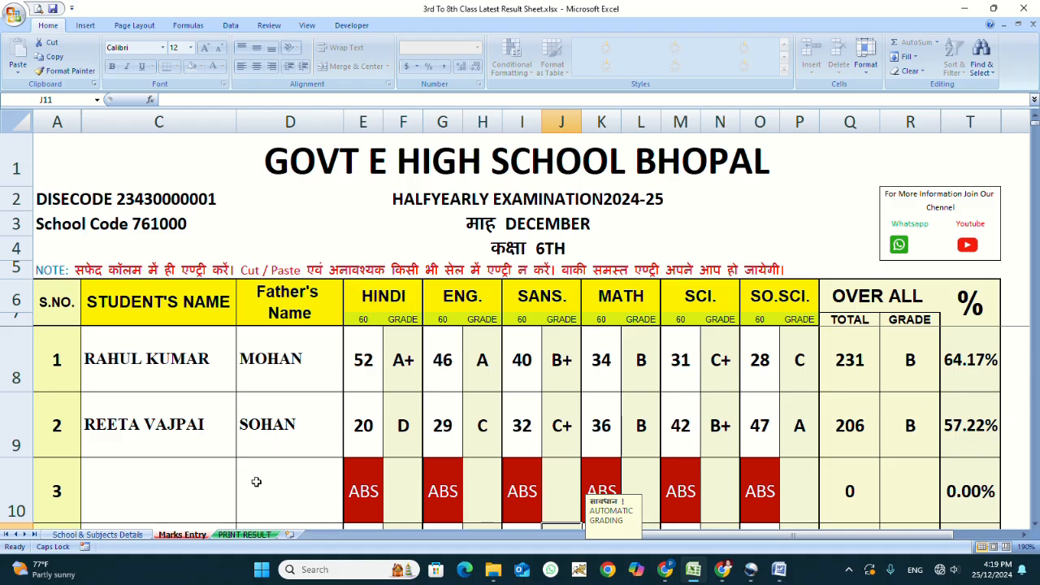
pyautogui.click(243, 535)
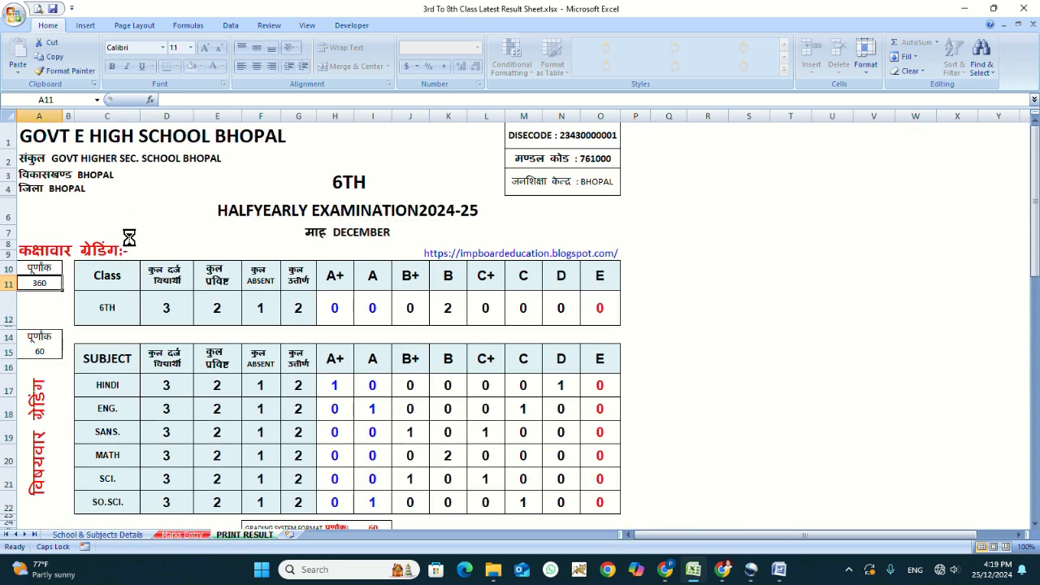
pyautogui.scroll(2, 128, 237)
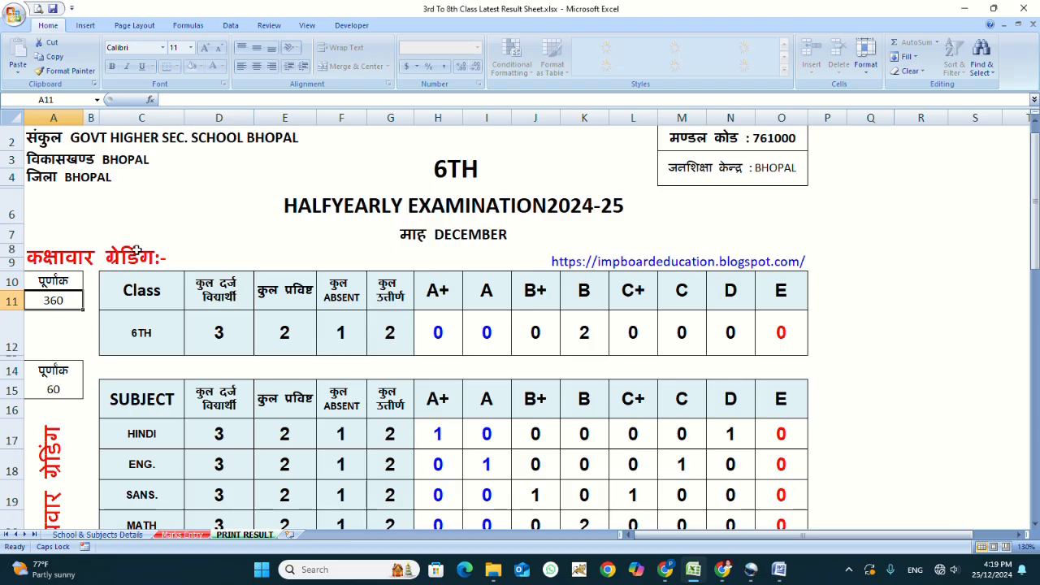
pyautogui.scroll(1, 133, 245)
pyautogui.click(232, 243)
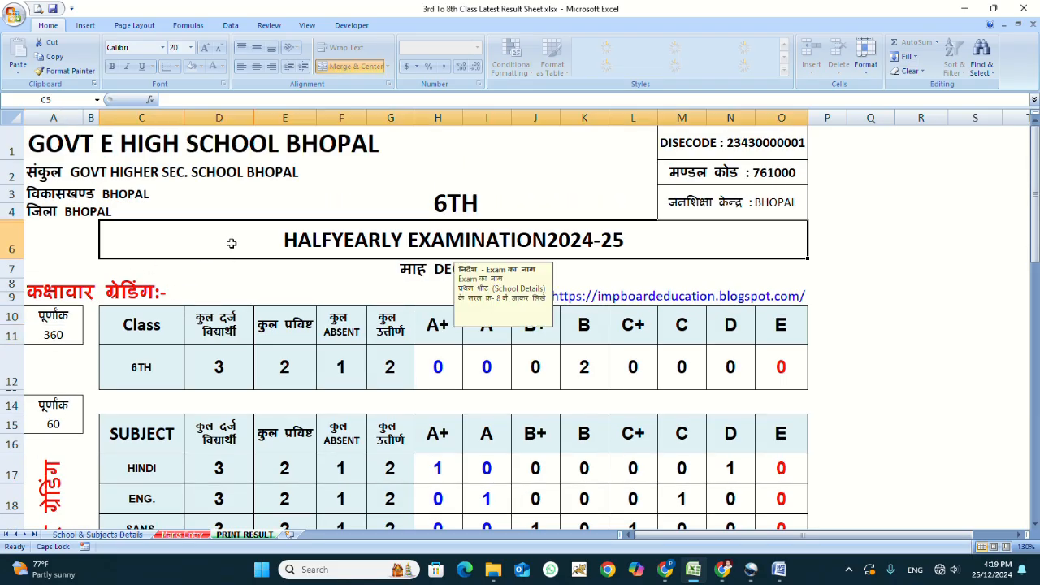
pyautogui.doubleClick(232, 243)
pyautogui.press('Return')
pyautogui.click(57, 148)
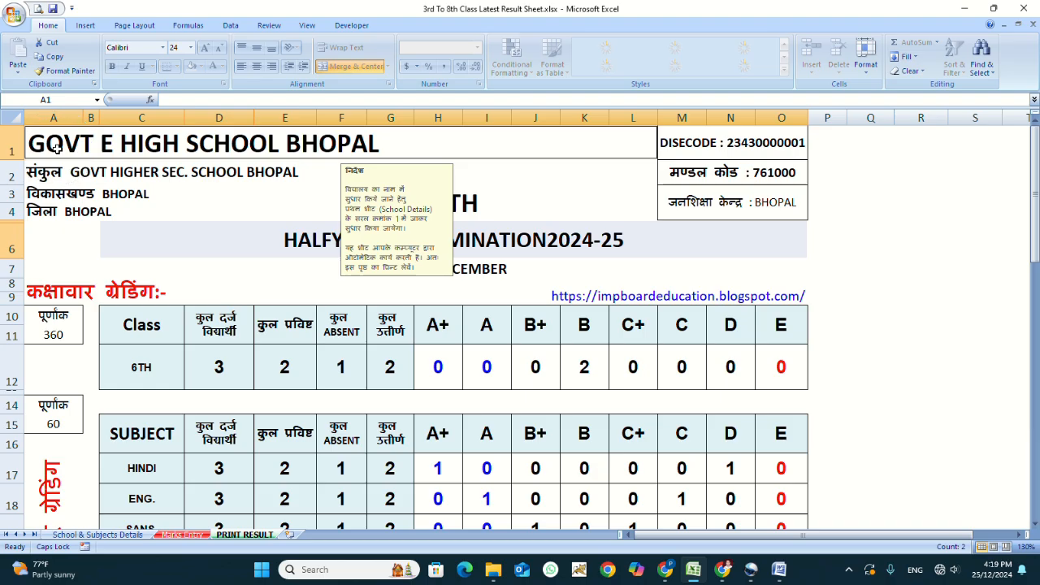
pyautogui.click(69, 172)
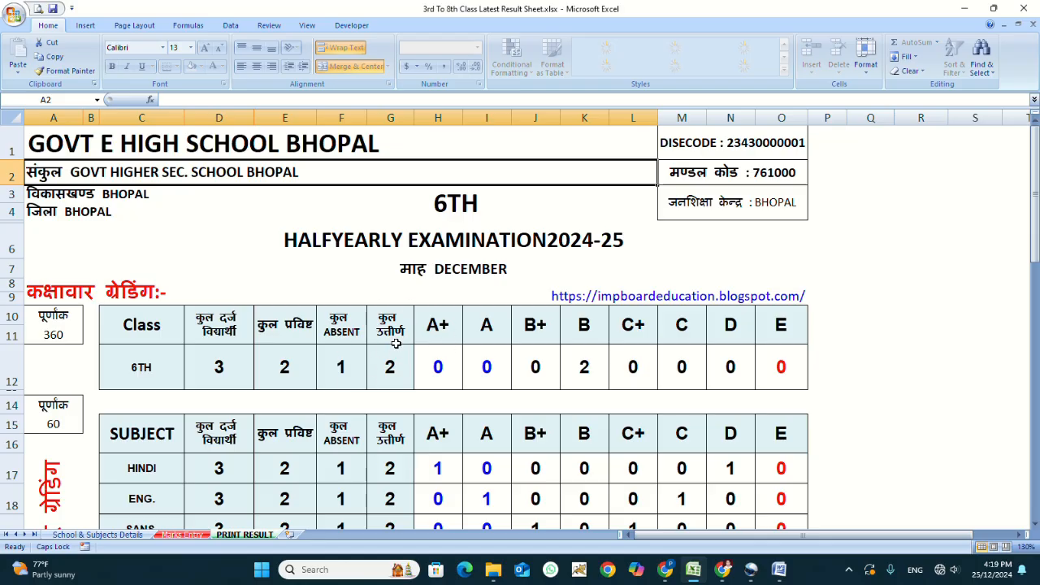
# - Review the class-wise and subject-wise grading tables, the grading system format and the percentage tables on the result sheet
pyautogui.click(456, 343)
pyautogui.click(535, 335)
pyautogui.click(738, 335)
pyautogui.scroll(-1, 334, 456)
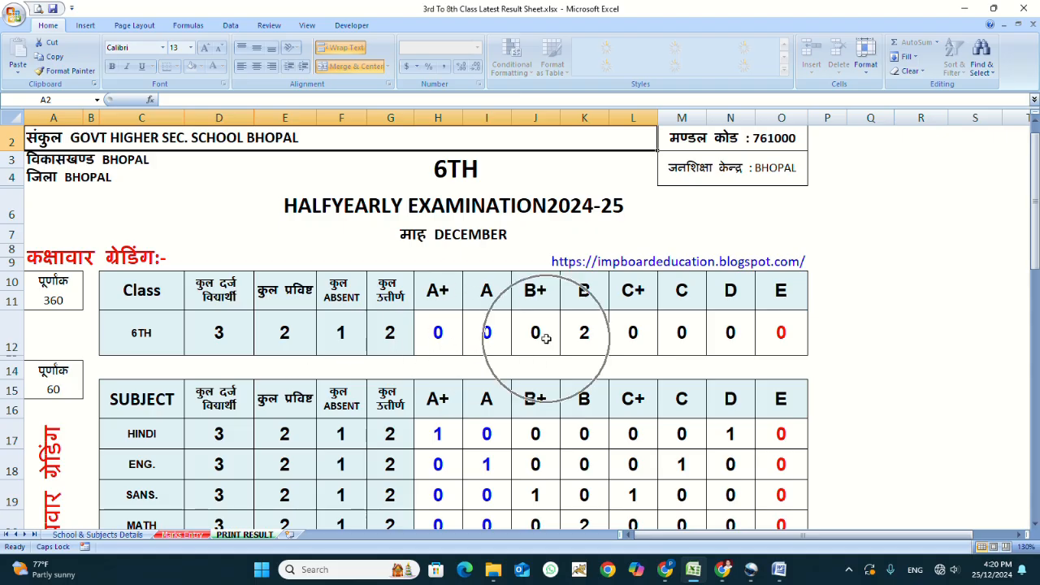
pyautogui.scroll(-3, 319, 372)
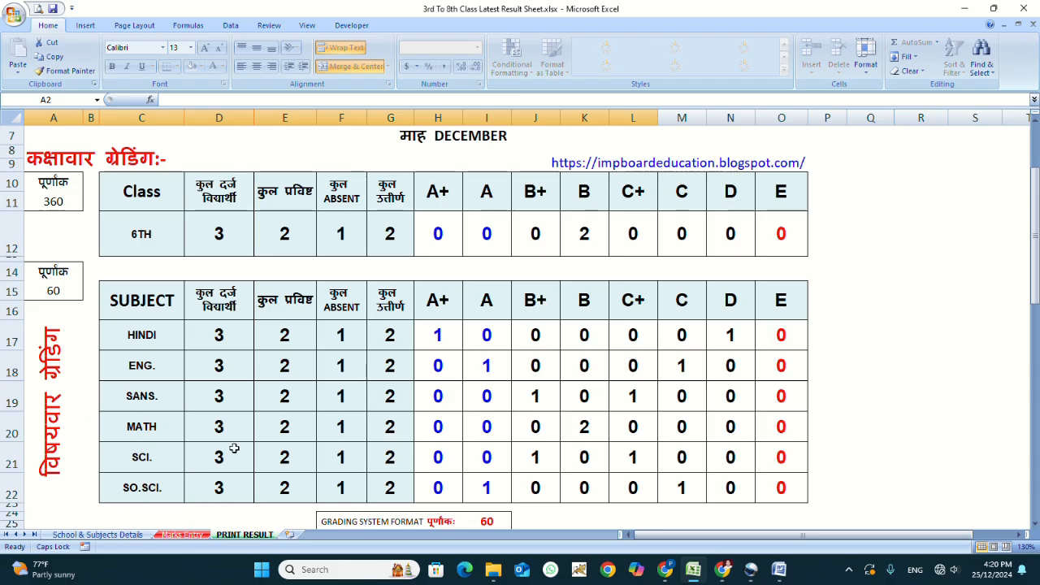
pyautogui.scroll(-1, 234, 448)
pyautogui.scroll(-6, 319, 414)
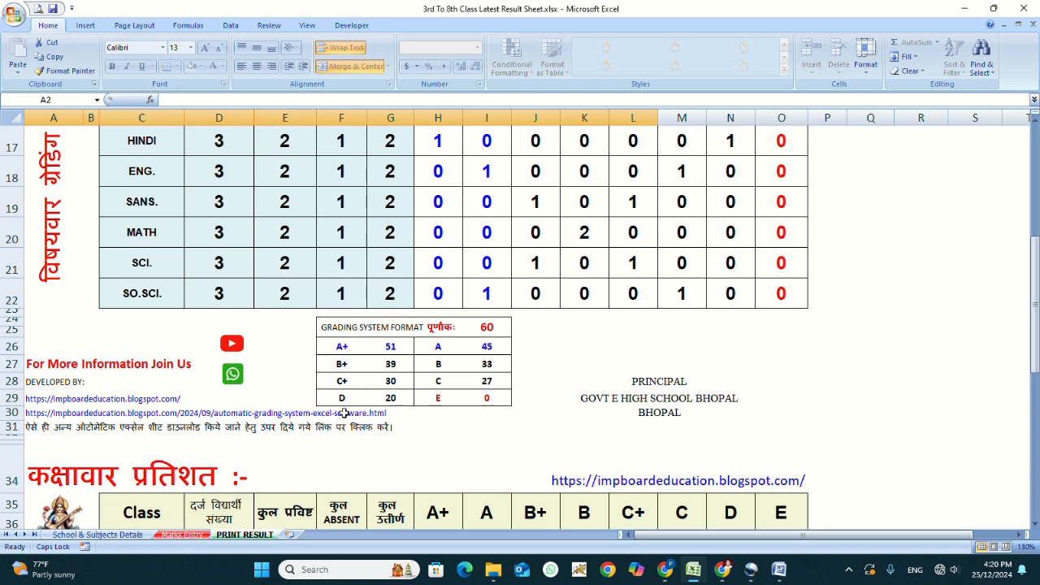
pyautogui.scroll(-3, 331, 412)
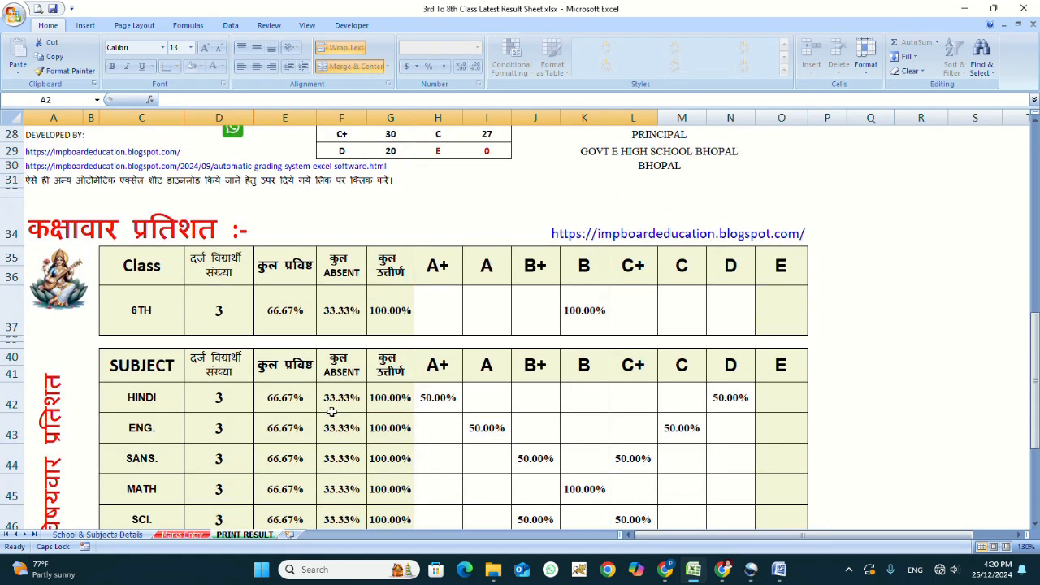
# - Examine the class-wise and subject-wise percentage tables on the result sheet
pyautogui.scroll(-2, 332, 412)
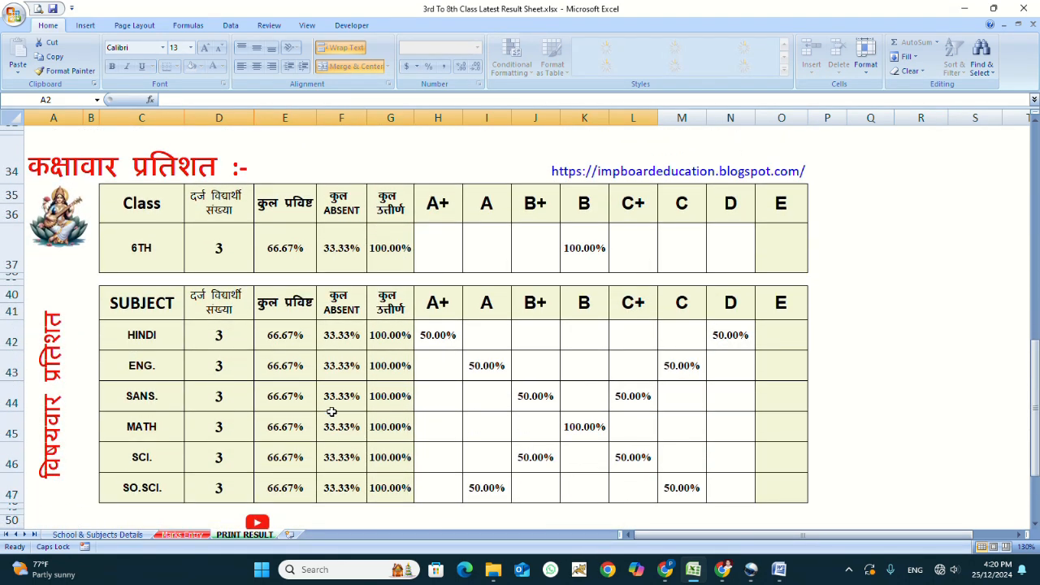
pyautogui.click(144, 258)
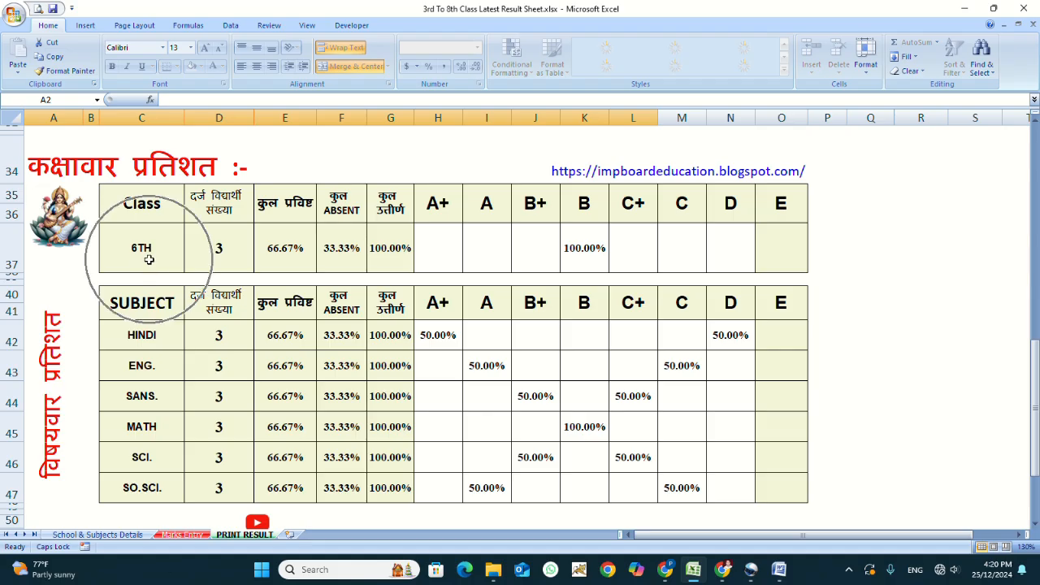
pyautogui.click(160, 345)
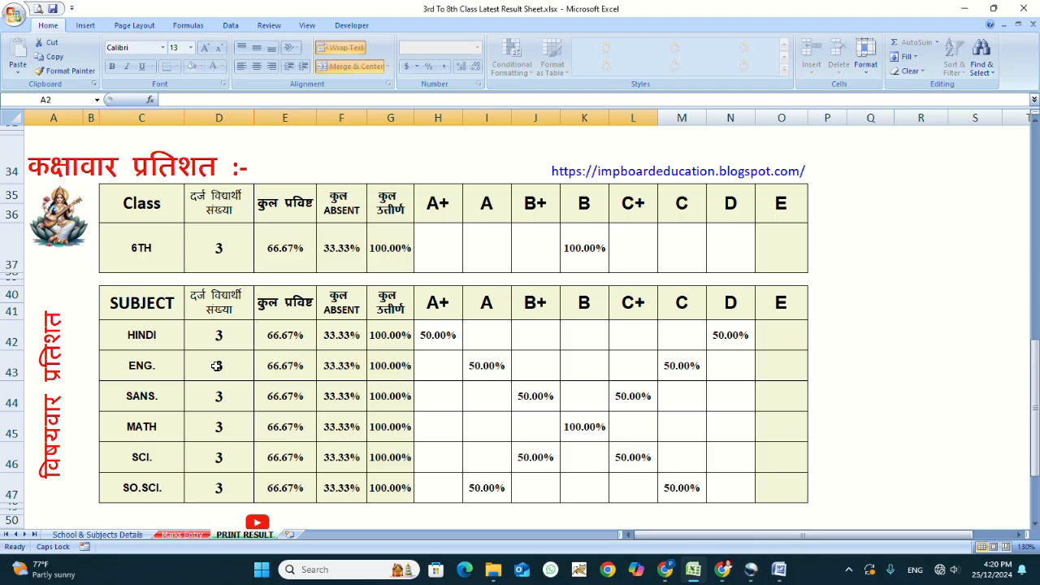
# - Look through the Marks Entry, School & Subjects Details and PRINT RESULT sheets, checking the 6TH class grading row on the result sheet
pyautogui.click(176, 534)
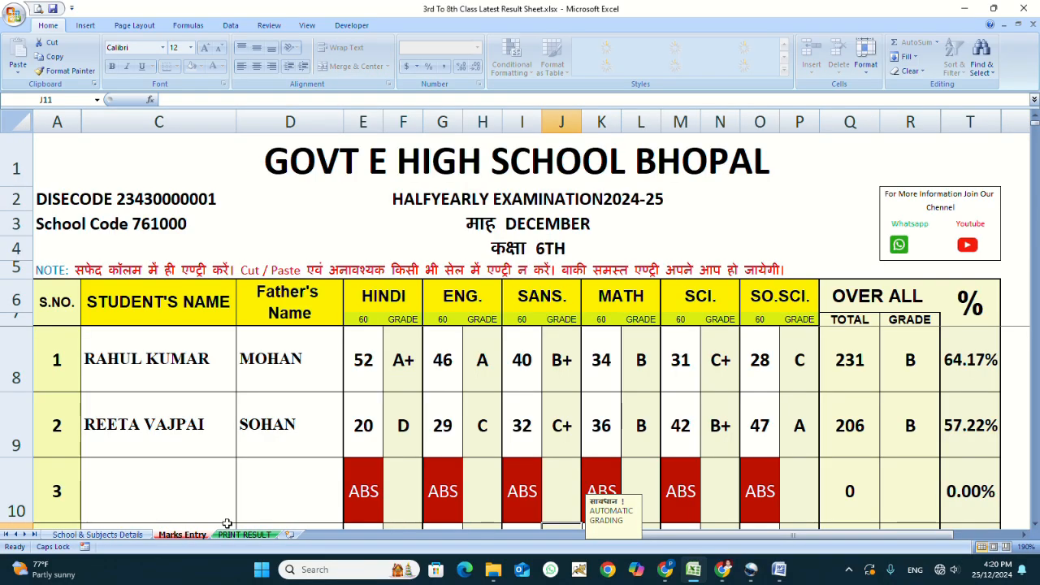
pyautogui.click(239, 534)
pyautogui.click(182, 534)
pyautogui.click(134, 535)
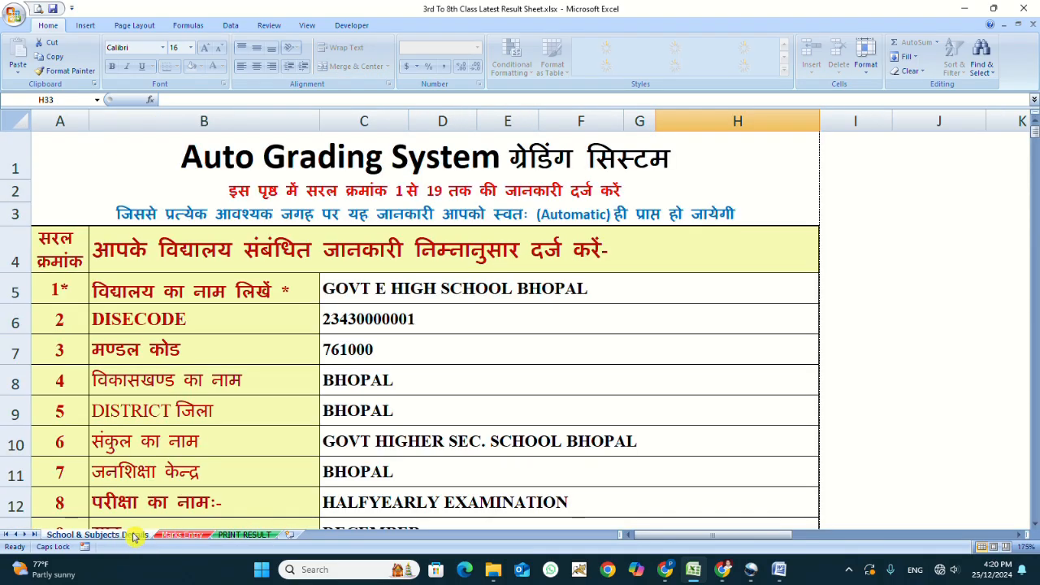
pyautogui.click(243, 534)
pyautogui.scroll(10, 280, 355)
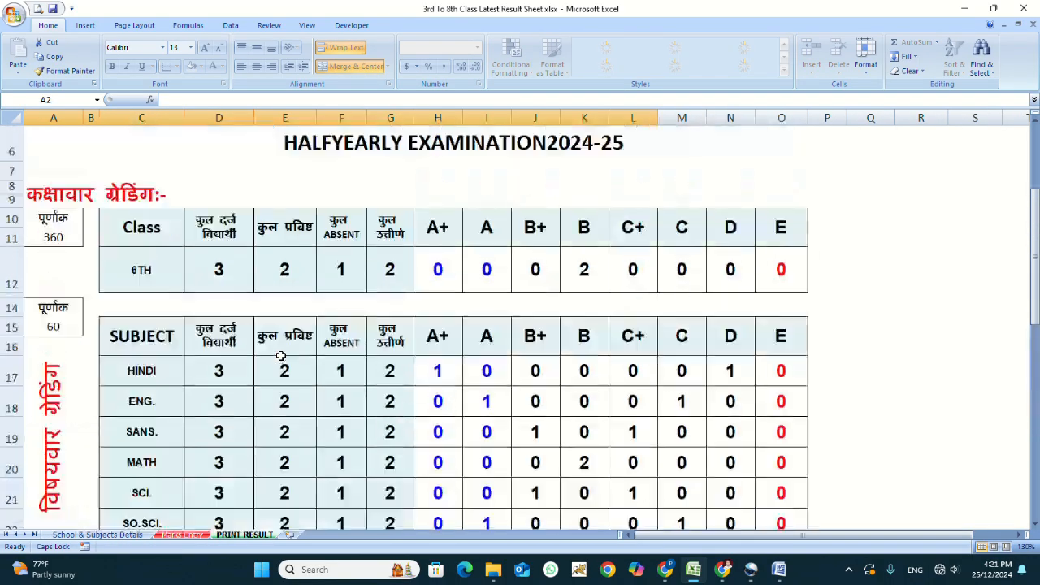
pyautogui.scroll(2, 280, 355)
pyautogui.click(99, 370)
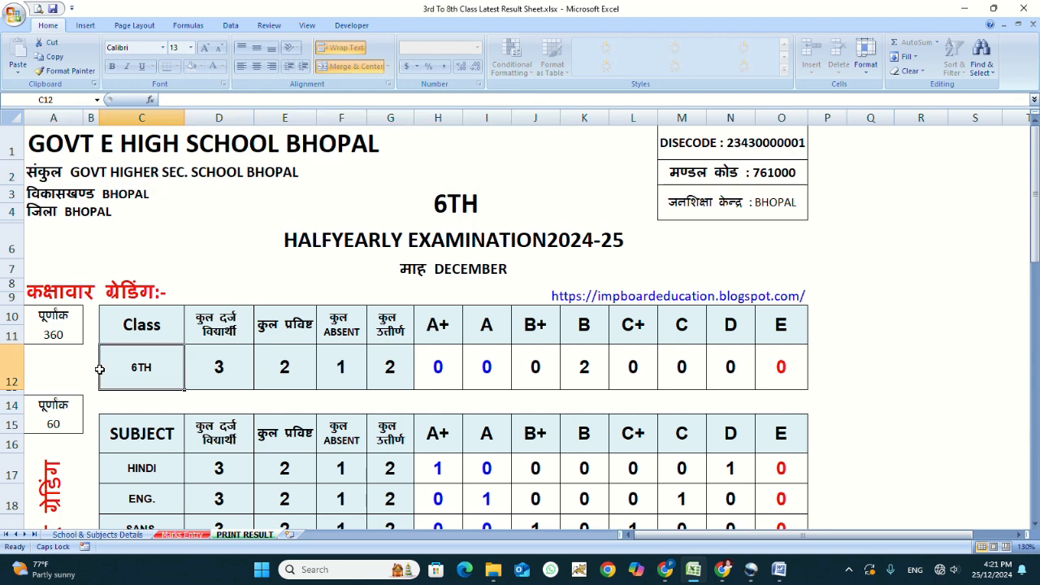
pyautogui.click(182, 534)
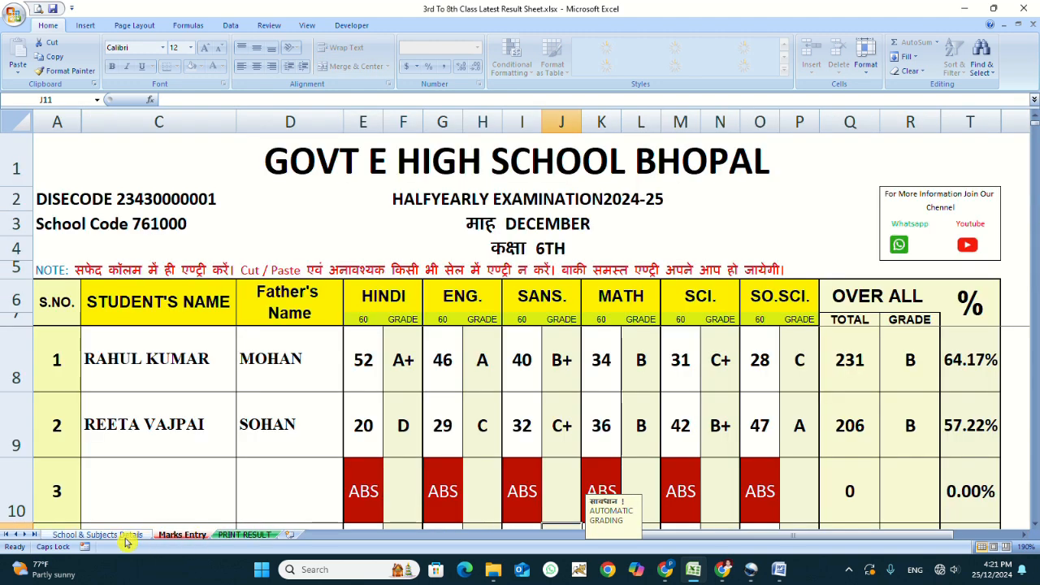
pyautogui.click(123, 538)
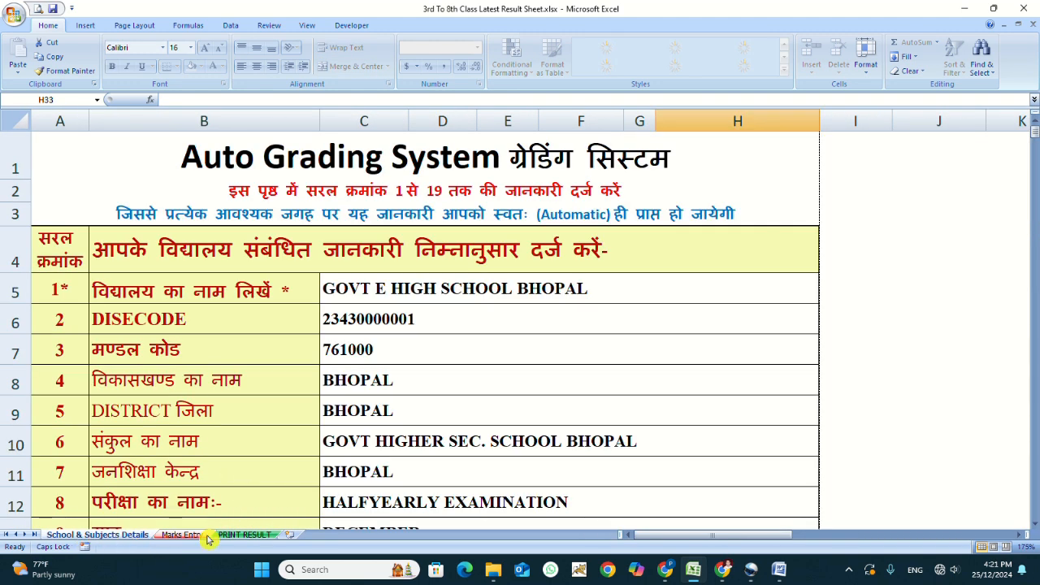
pyautogui.click(235, 535)
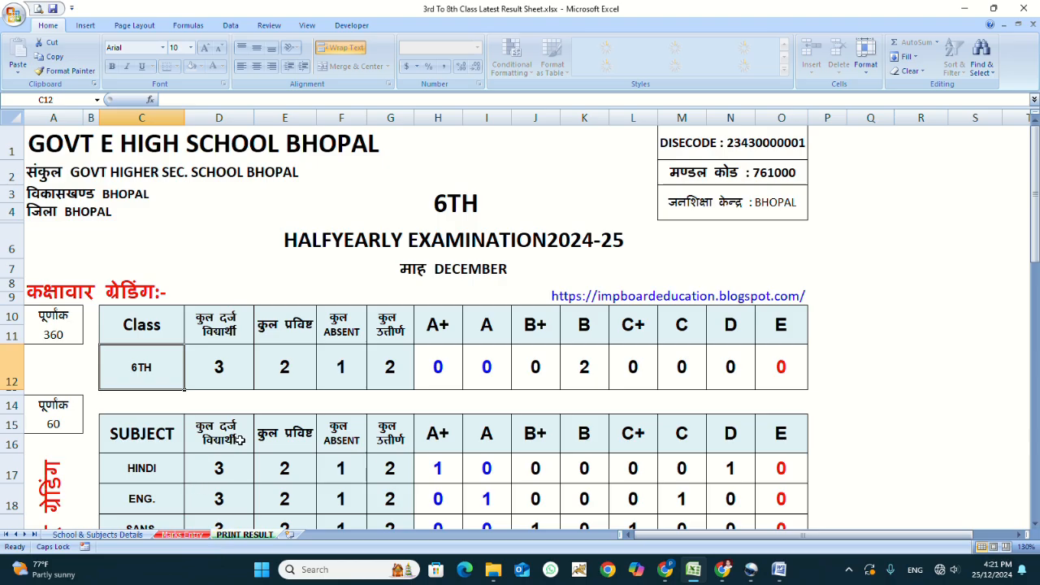
pyautogui.click(191, 536)
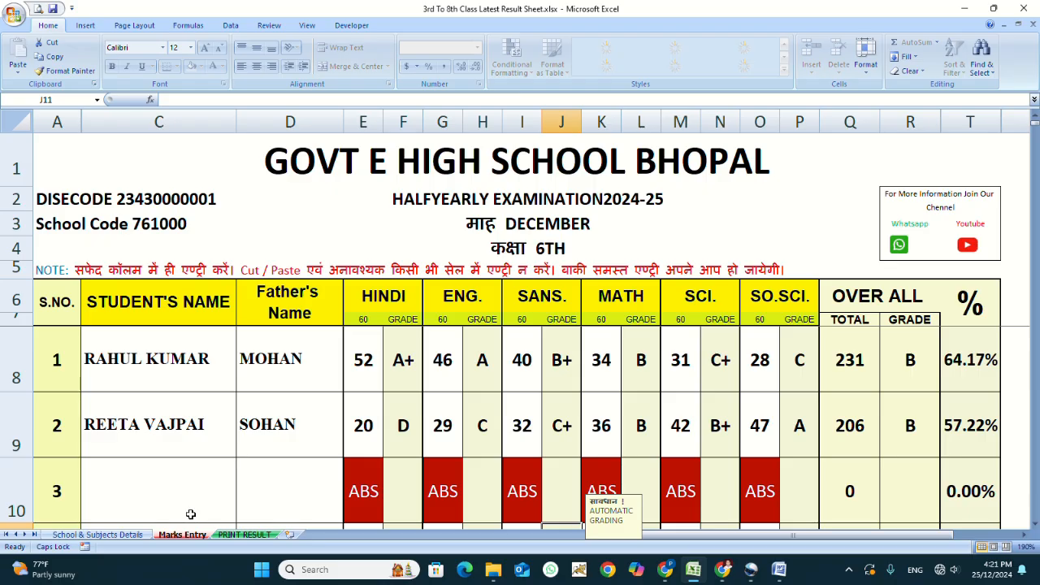
pyautogui.click(130, 538)
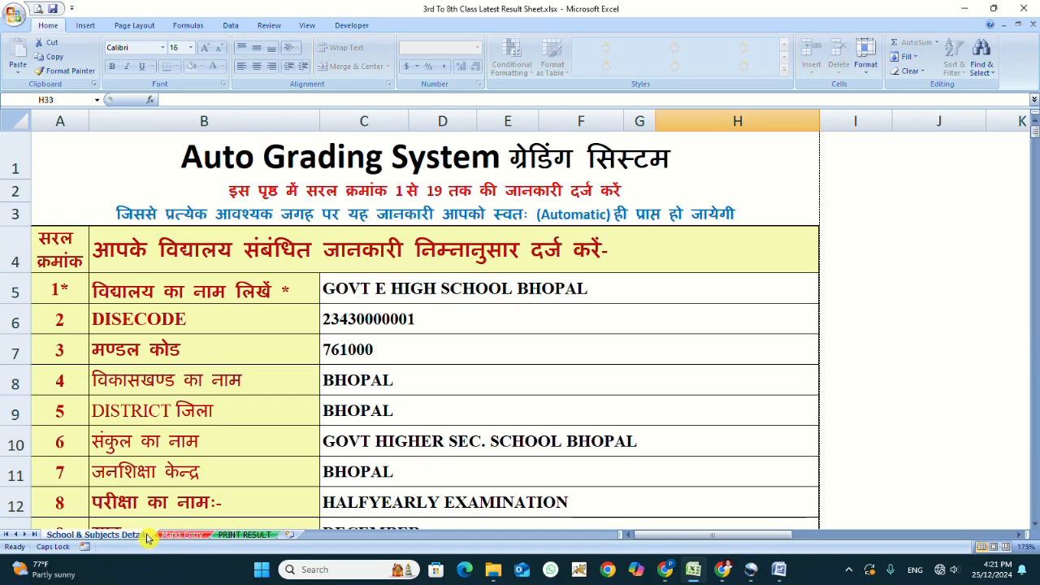
# - On the Marks Entry sheet, enter Hindi marks 19, 20, 30, 40, 50 and 60 for students 3 to 8 in rows 10 to 15
pyautogui.click(170, 533)
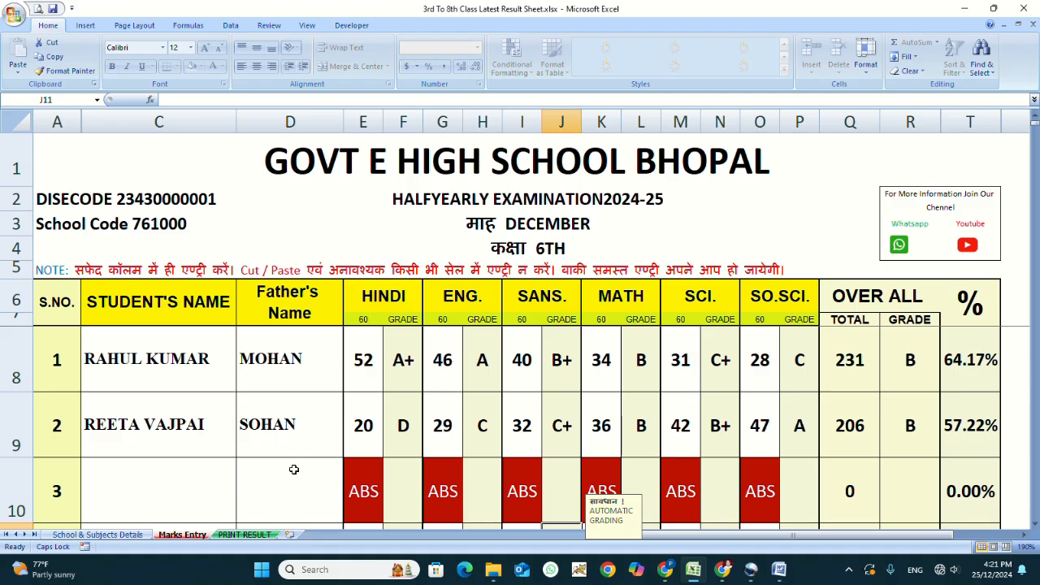
pyautogui.click(351, 487)
pyautogui.write('19')
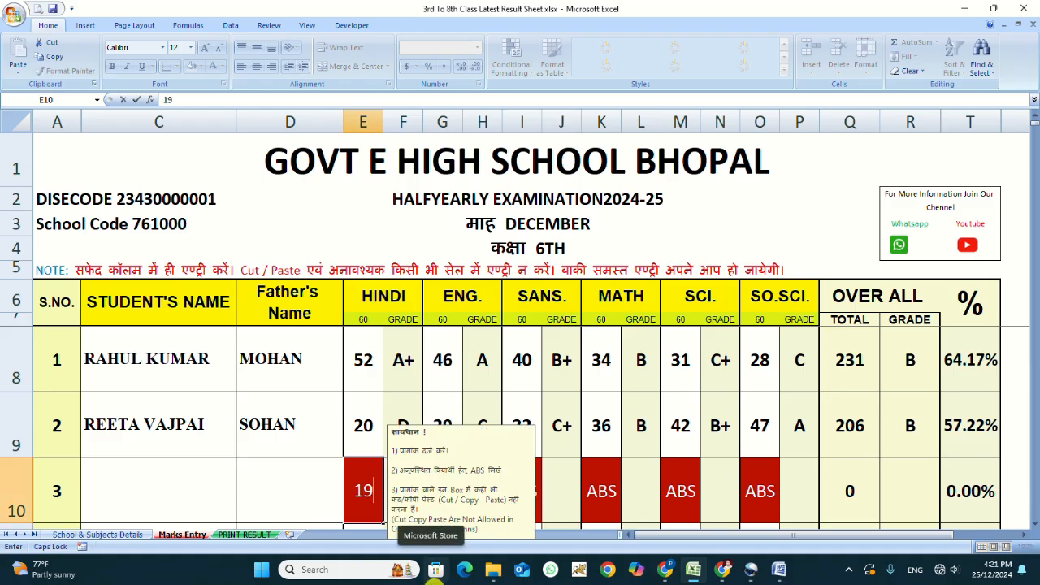
pyautogui.press('Return')
pyautogui.write('20')
pyautogui.press('Return')
pyautogui.write('30')
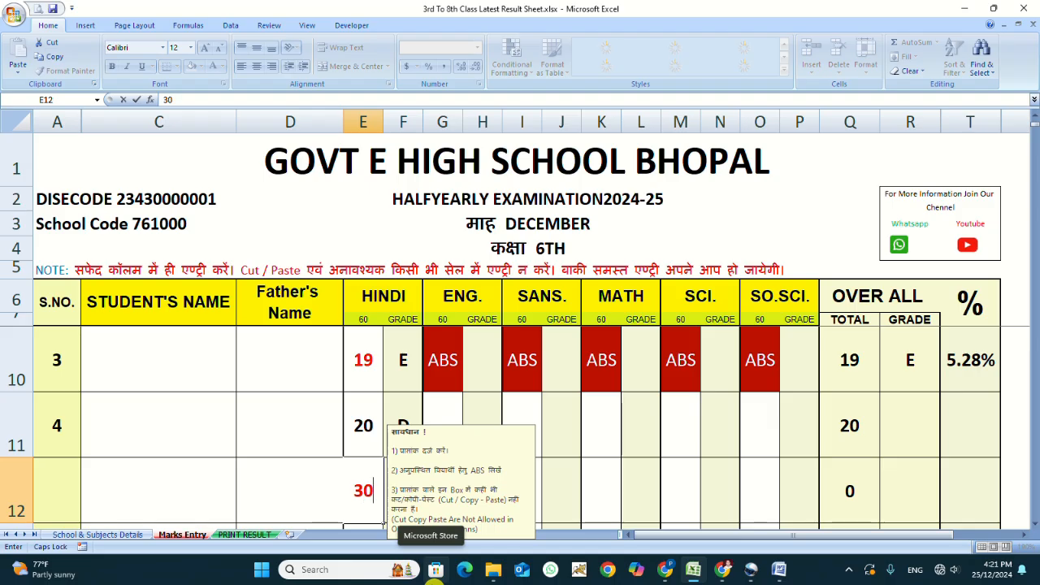
pyautogui.press('Return')
pyautogui.write('40')
pyautogui.press('Return')
pyautogui.write('5')
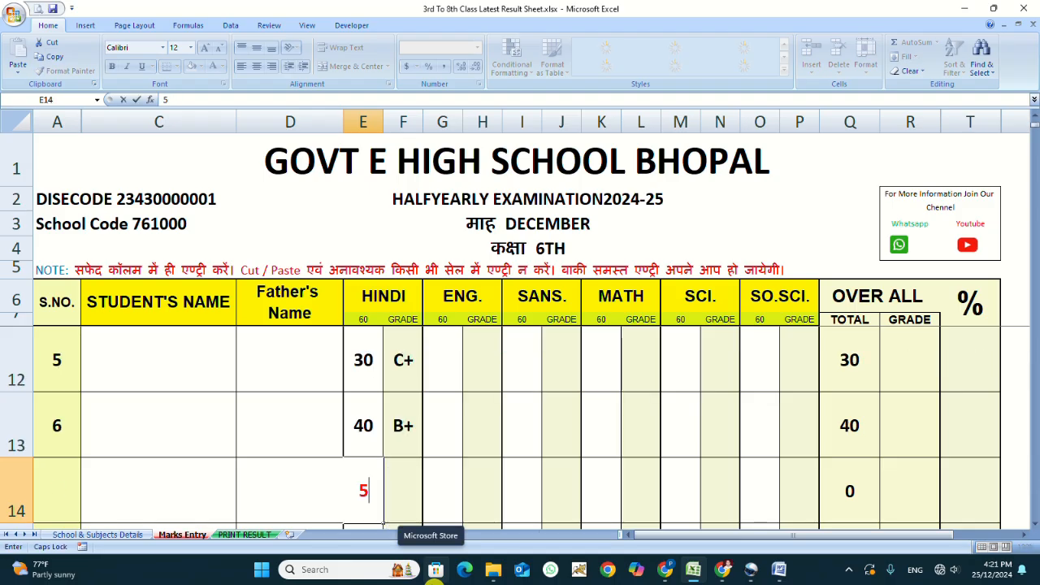
pyautogui.write('0')
pyautogui.press('Return')
pyautogui.write('60')
pyautogui.press('Return')
pyautogui.write('70')
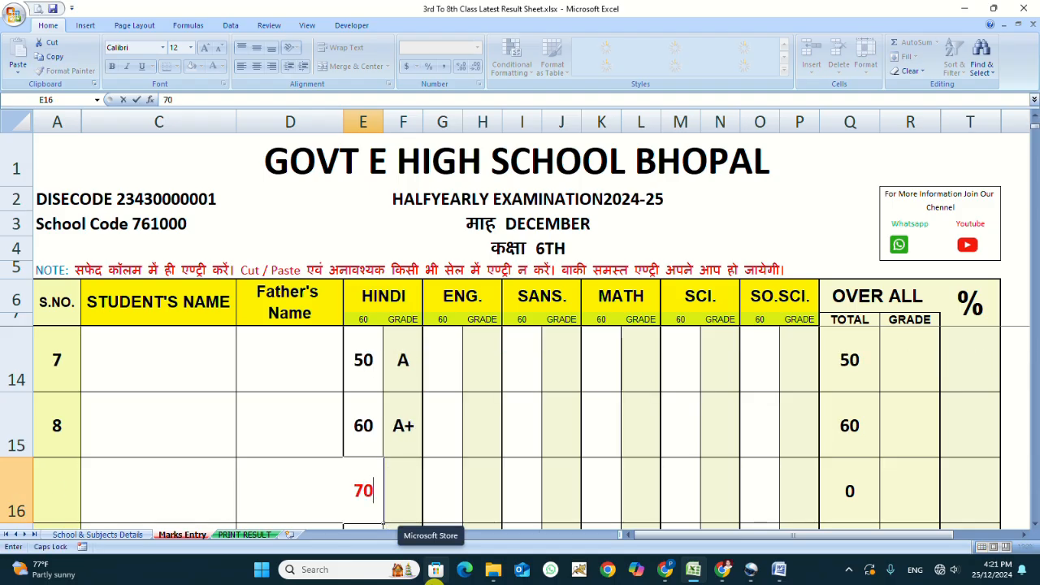
pyautogui.press('BackSpace')
pyautogui.press('BackSpace')
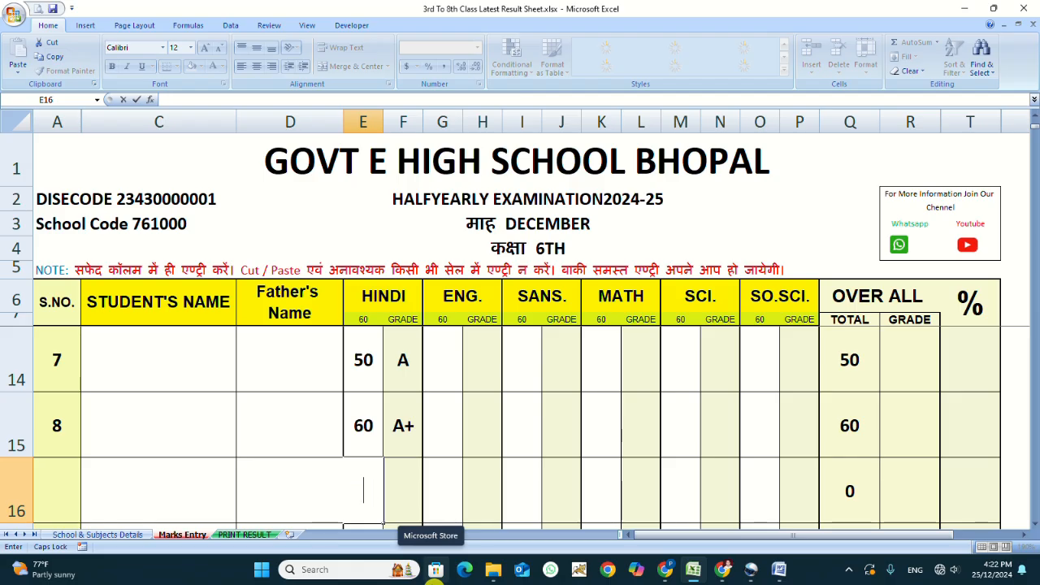
# - Enter Hindi marks 51, 52, 53, 45, 46 and 47 for students 9 to 14 in rows 16 to 21
pyautogui.write('51')
pyautogui.press('Return')
pyautogui.write('52')
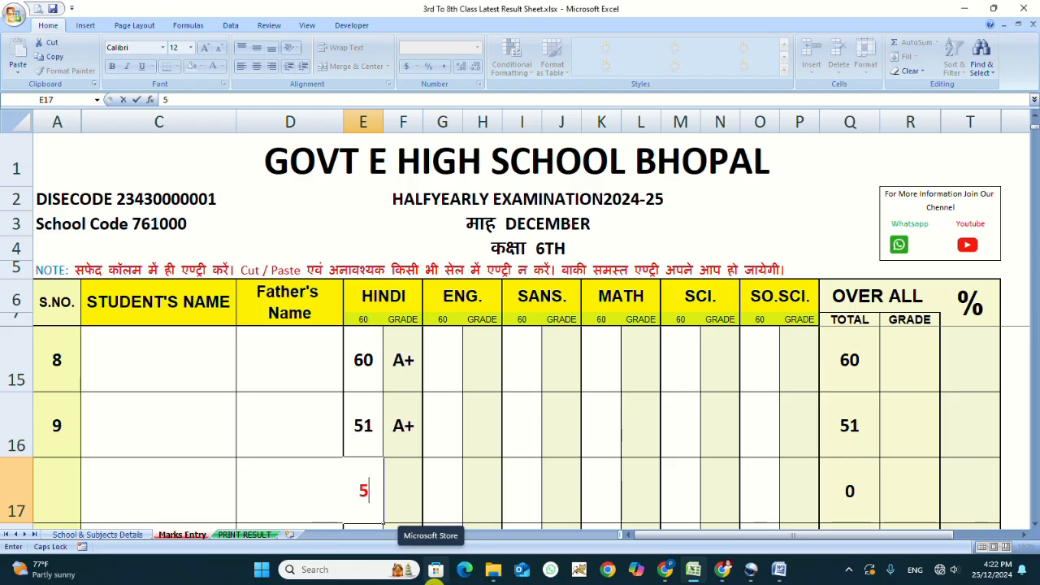
pyautogui.press('Return')
pyautogui.write('53')
pyautogui.press('Return')
pyautogui.write('45')
pyautogui.press('Return')
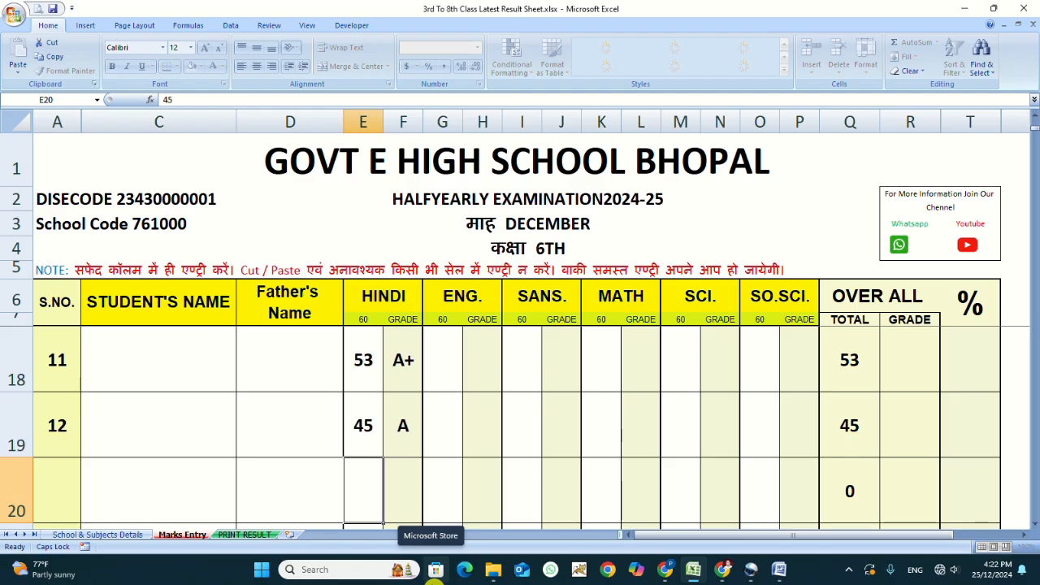
pyautogui.write('46')
pyautogui.press('Return')
pyautogui.write('47')
pyautogui.press('Return')
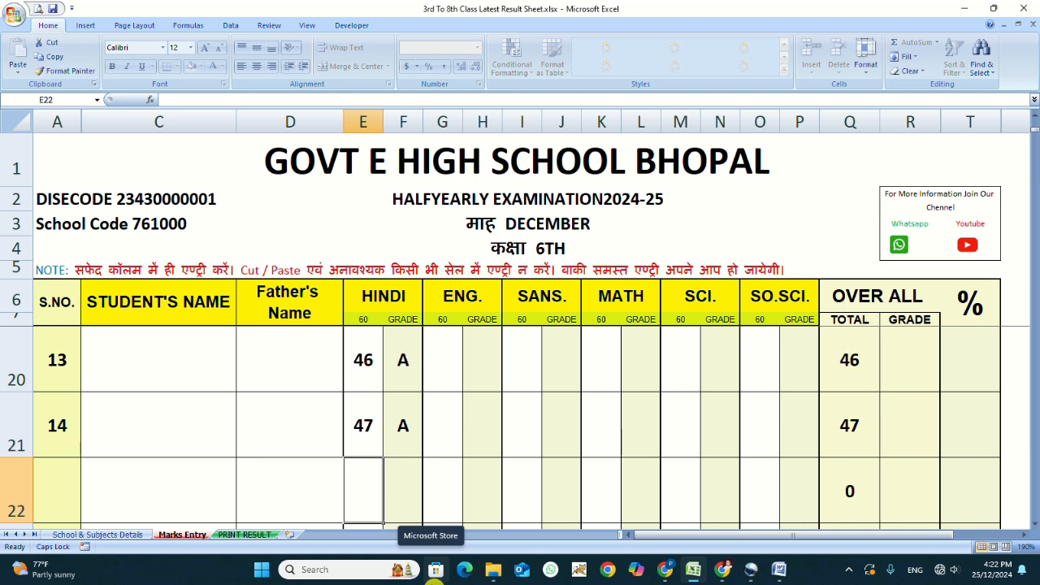